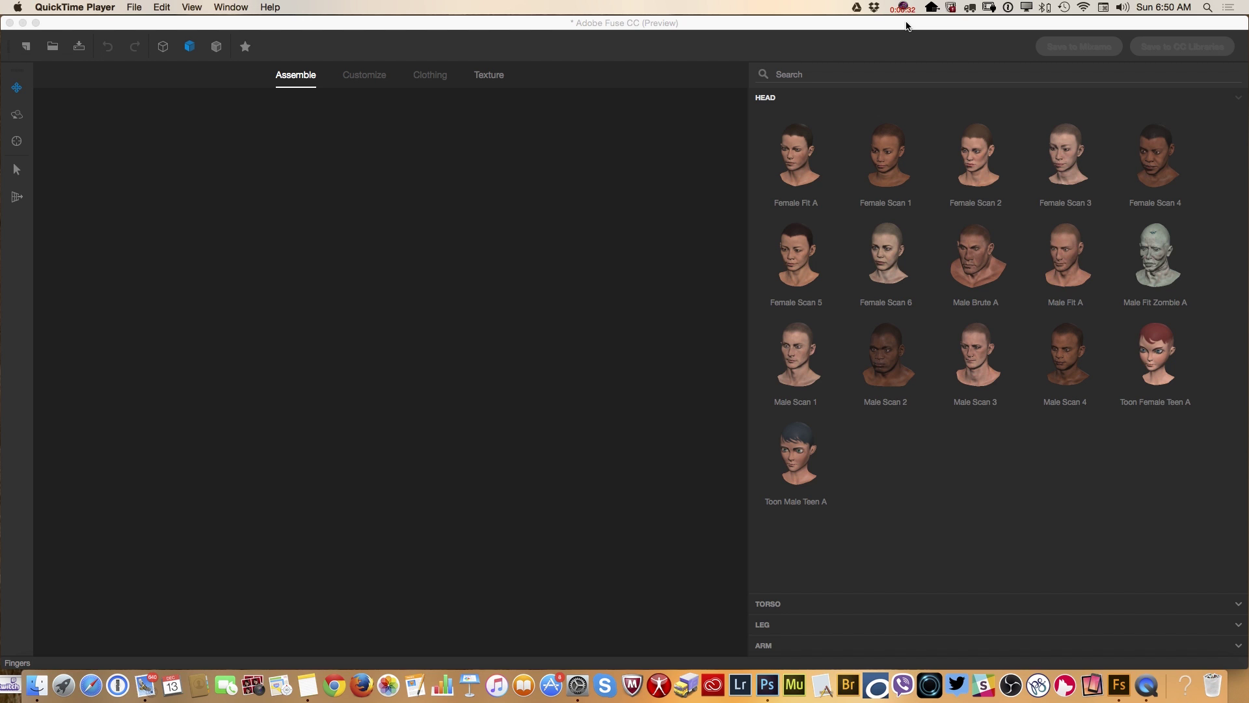
Step: Assemble a full Toon Female Teen A figure from its head, torso, legs and arms
left_click(1160, 358)
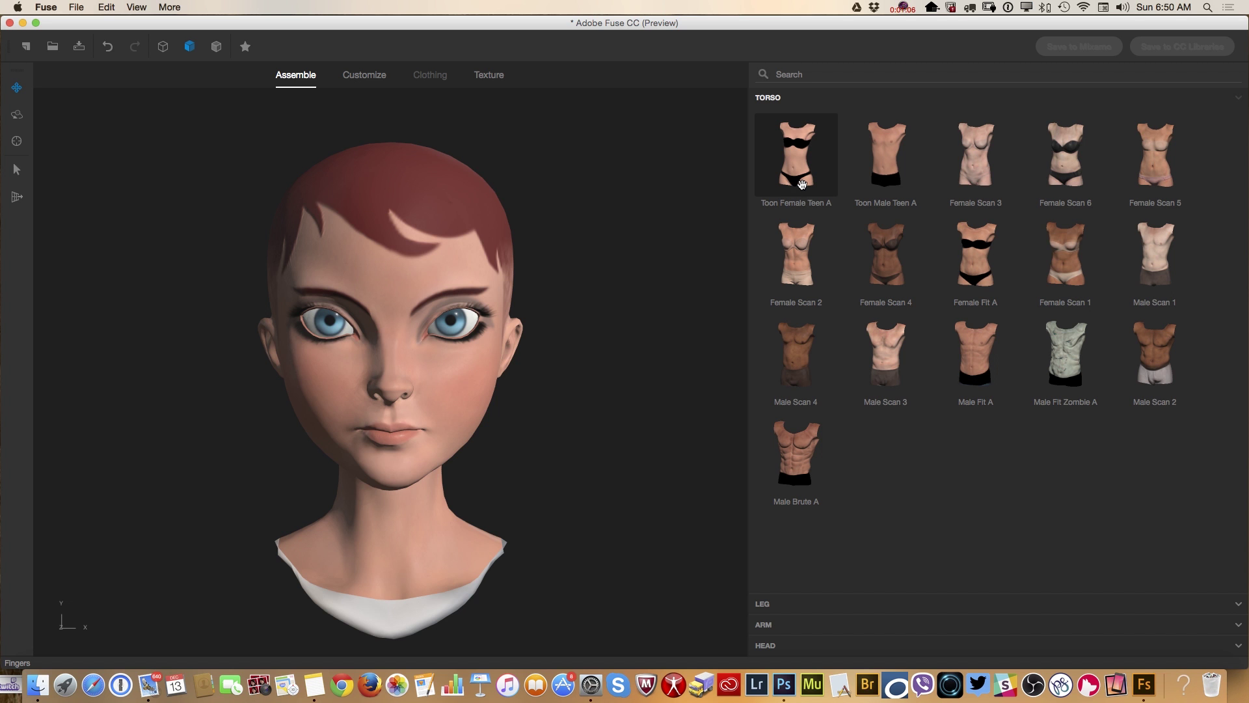
left_click(801, 182)
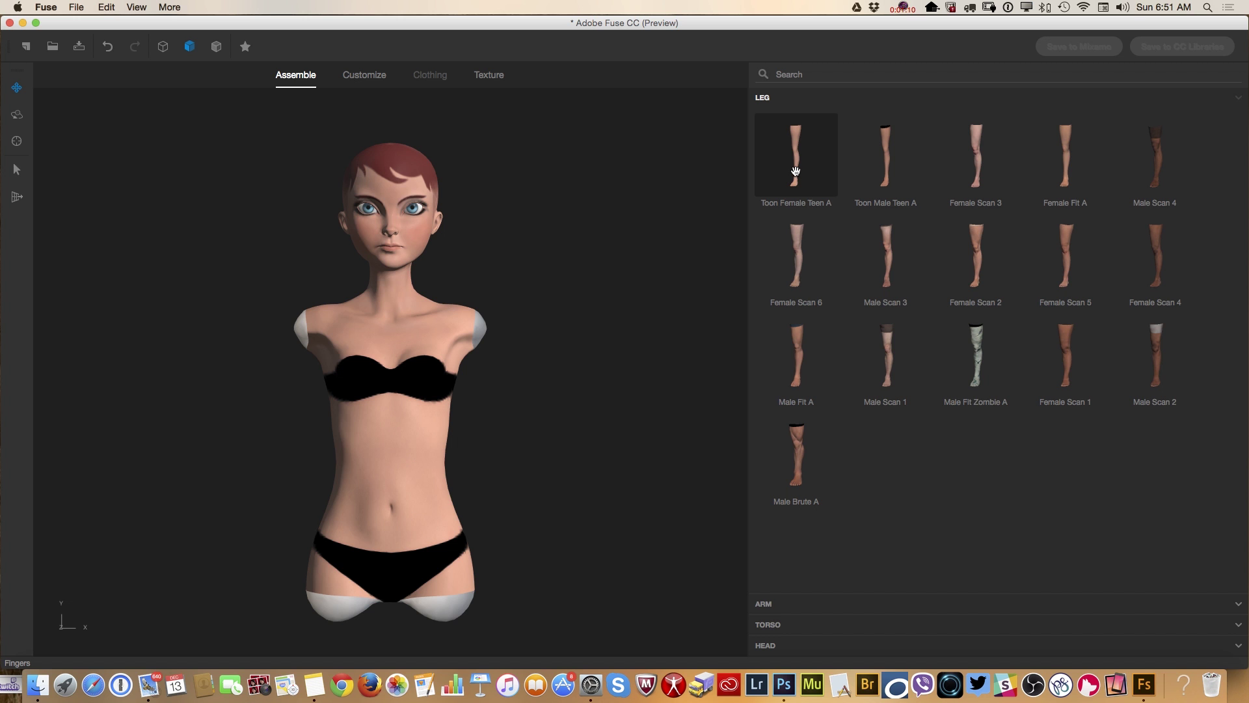
left_click(796, 171)
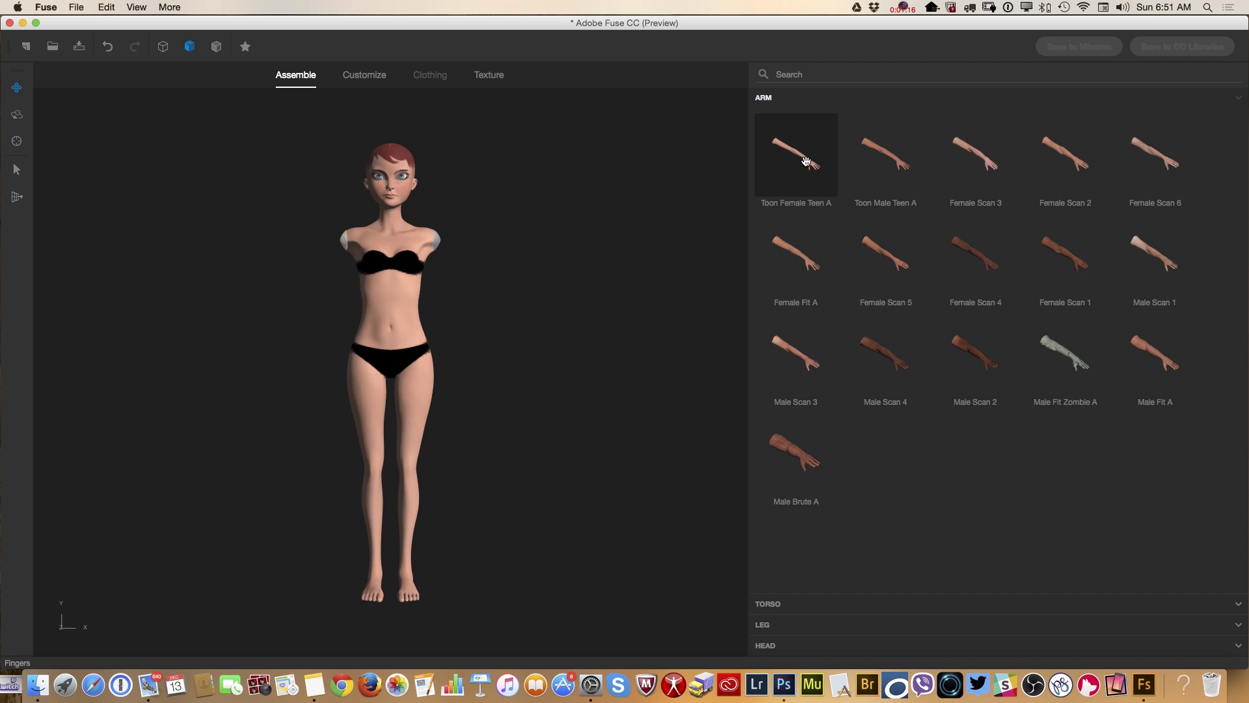
left_click(807, 161)
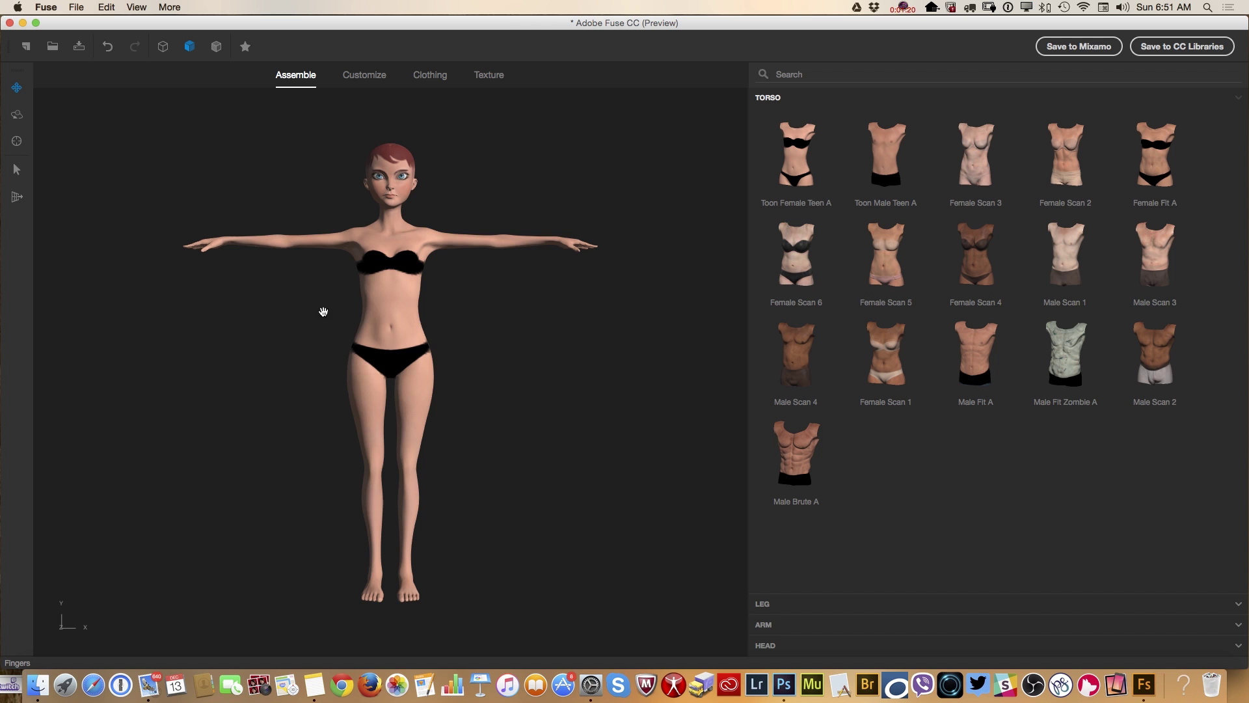
scroll(427, 321, "up", 1)
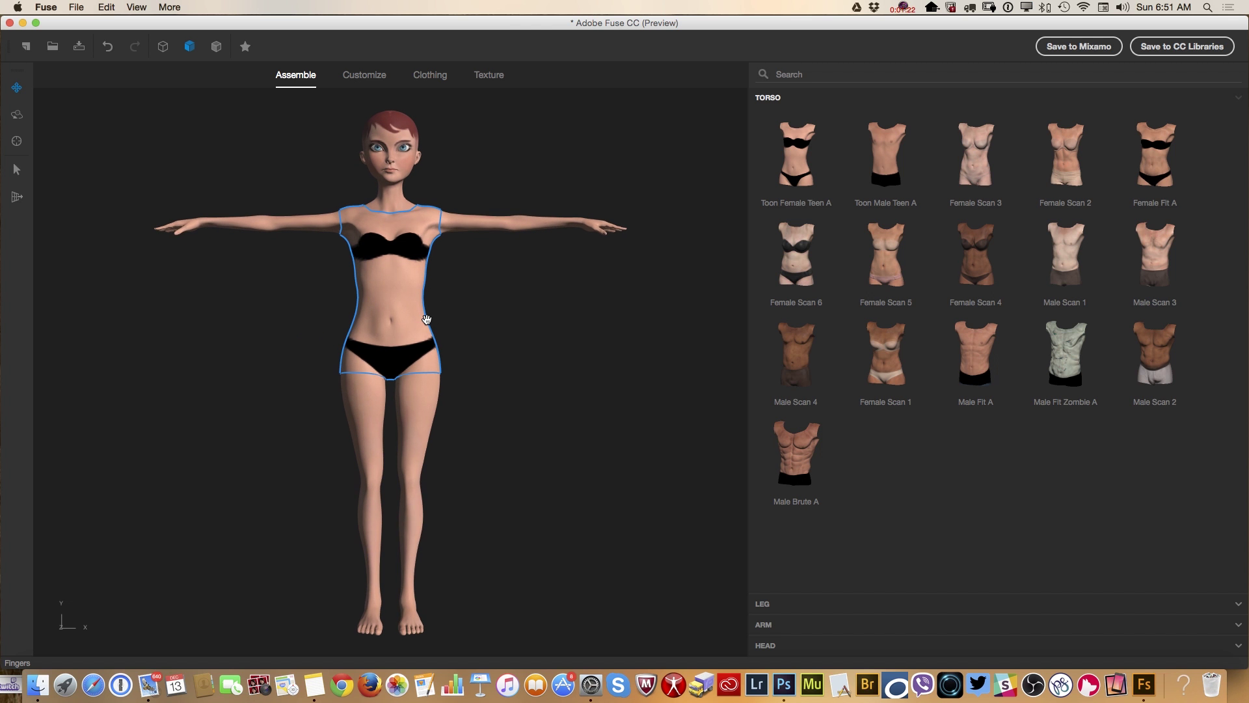
scroll(427, 321, "down", 1)
Step: Orbit the view around the assembled toon figure toward a side view
left_click(17, 115)
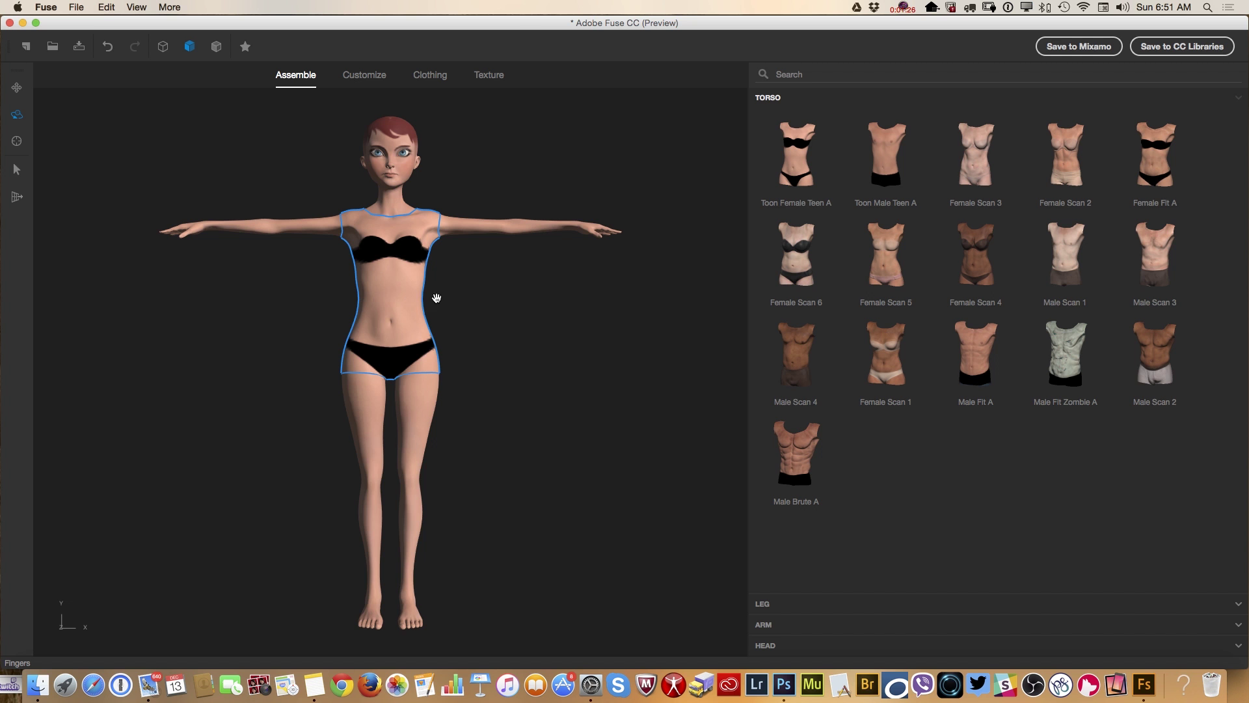
left_click_drag(432, 295, 396, 293)
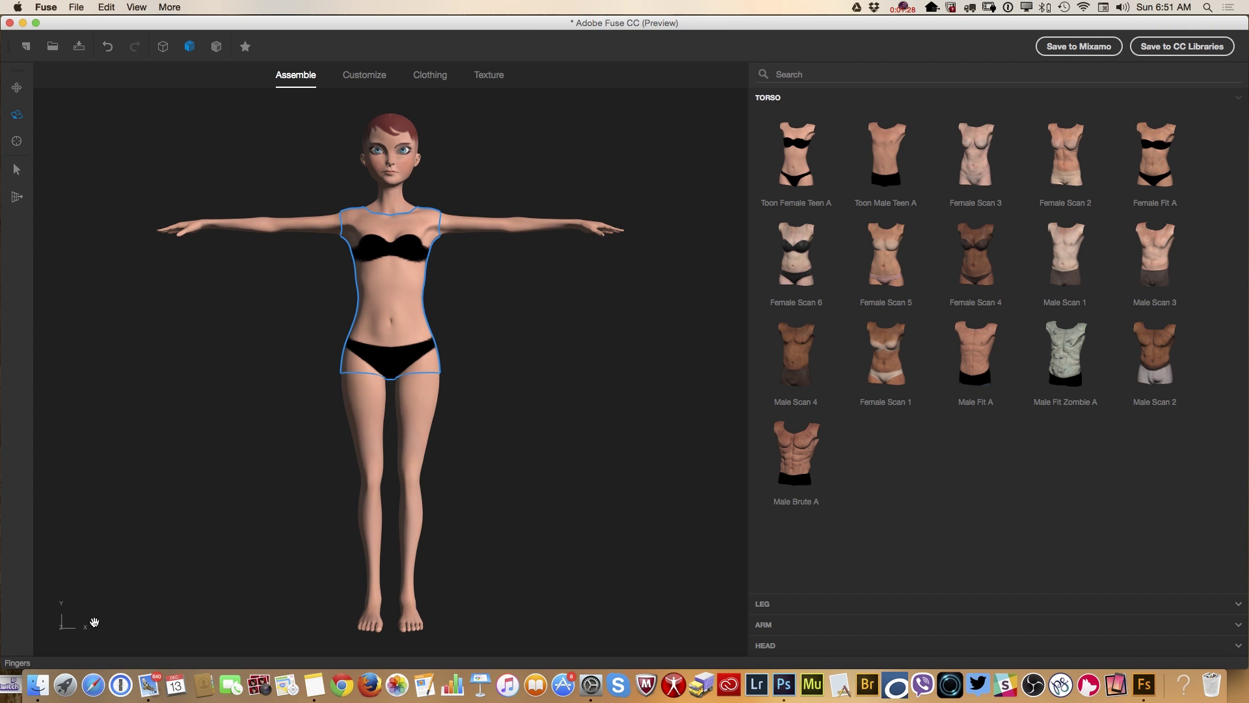
mouse_move(94, 618)
left_mouse_down()
mouse_move(249, 624)
mouse_move(87, 602)
mouse_move(81, 617)
left_mouse_up()
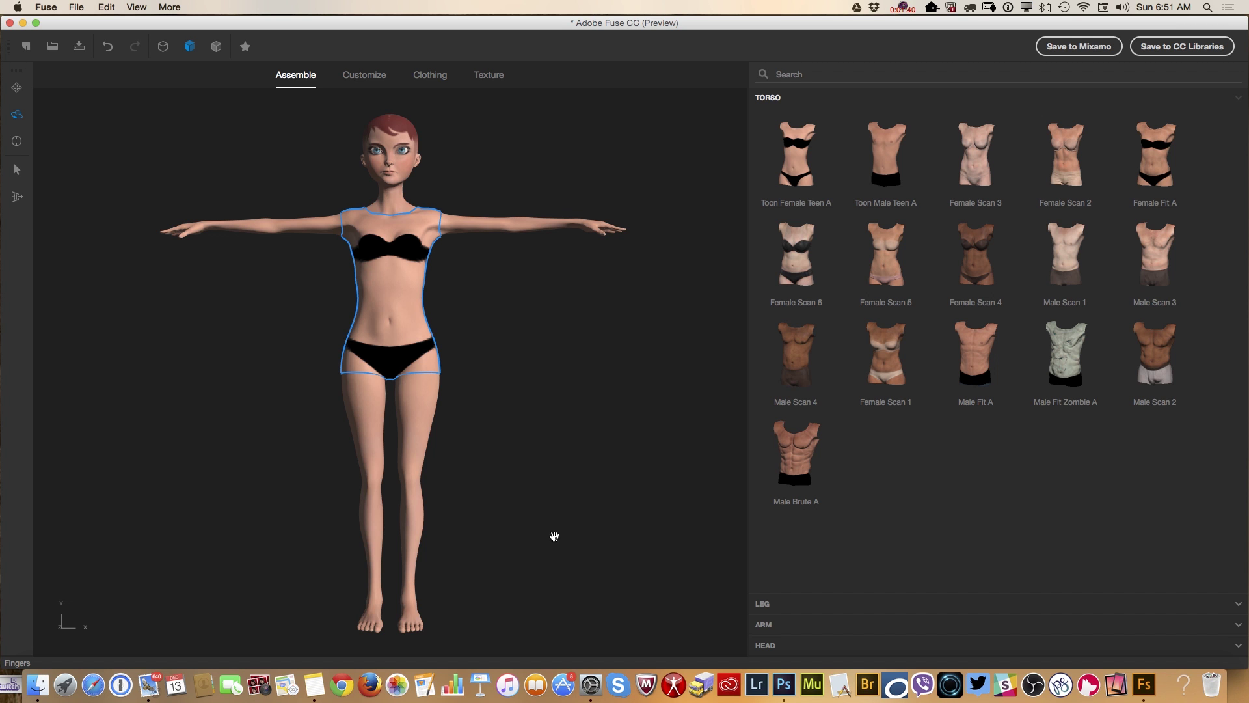
left_click(365, 74)
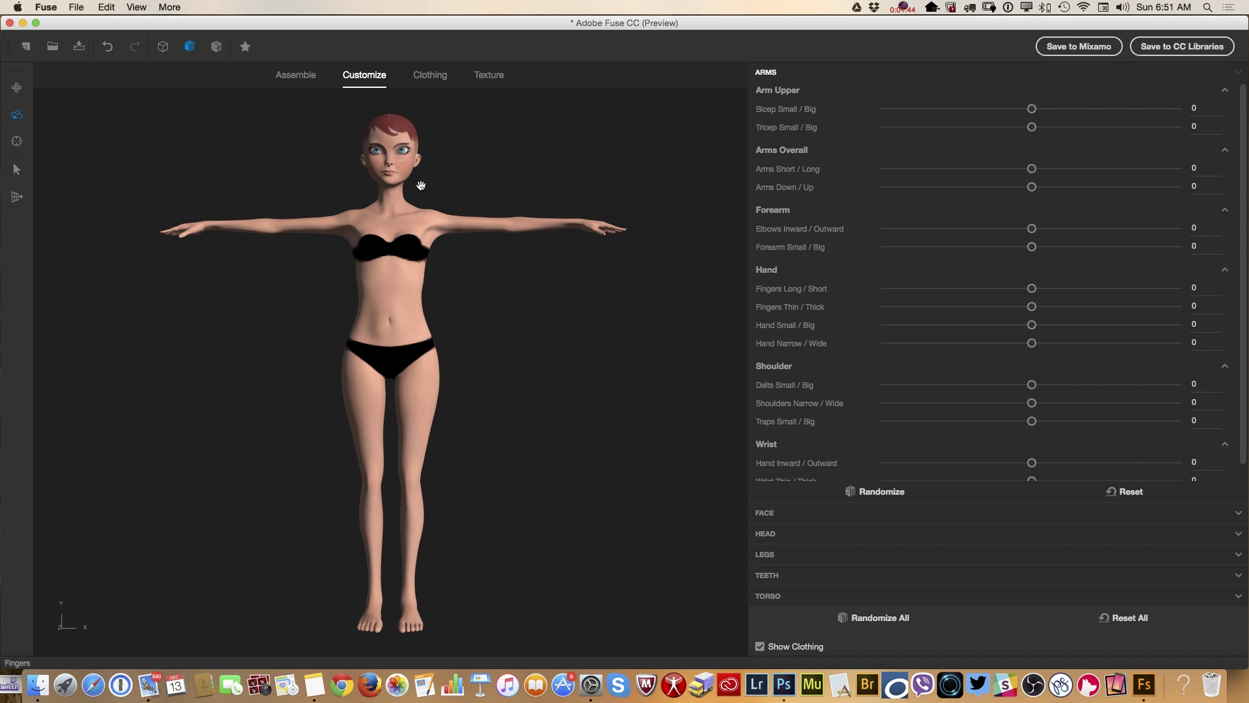
scroll(400, 187, "up", 5)
scroll(401, 188, "up", 5)
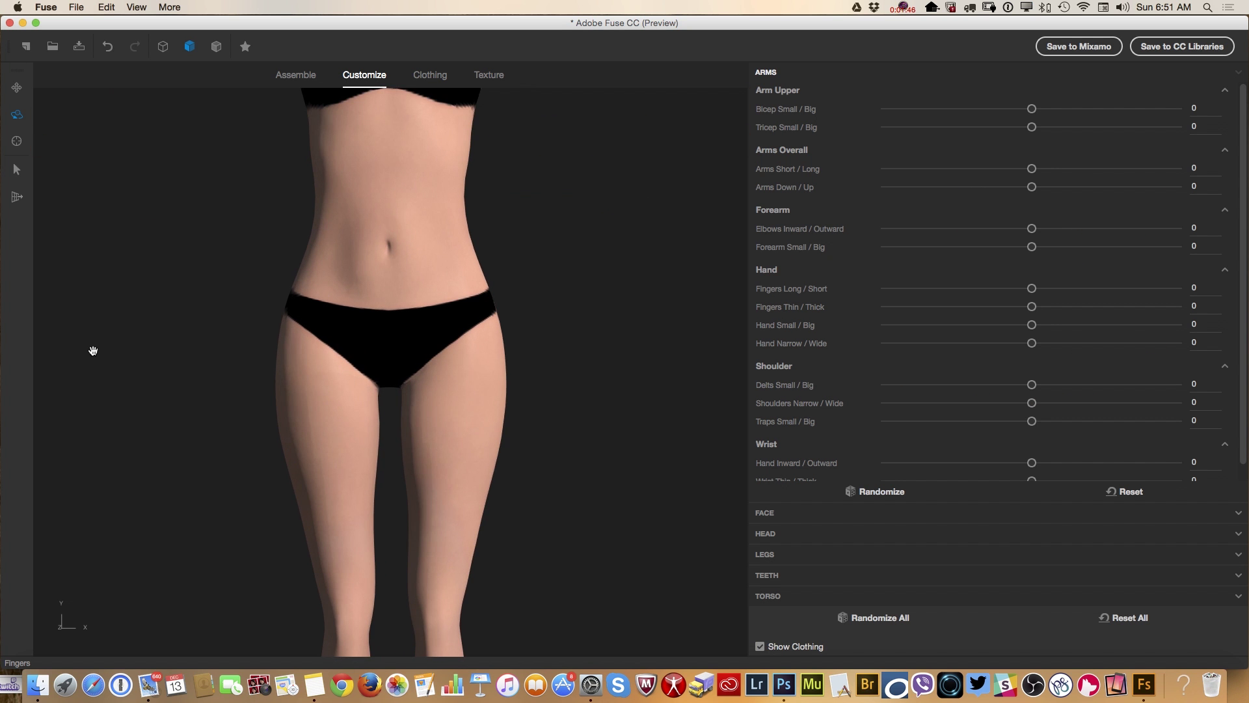
left_click(16, 87)
left_click_drag(115, 146, 106, 514)
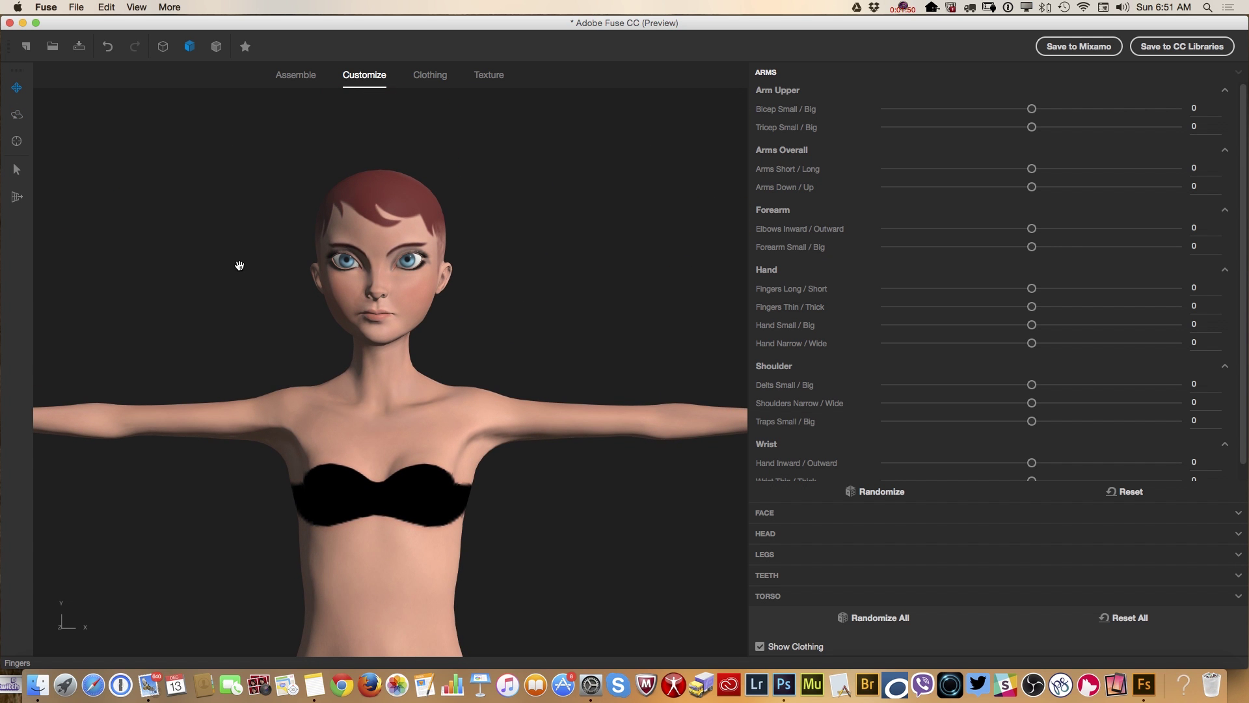
left_click_drag(240, 266, 238, 294)
scroll(239, 311, "up", 4)
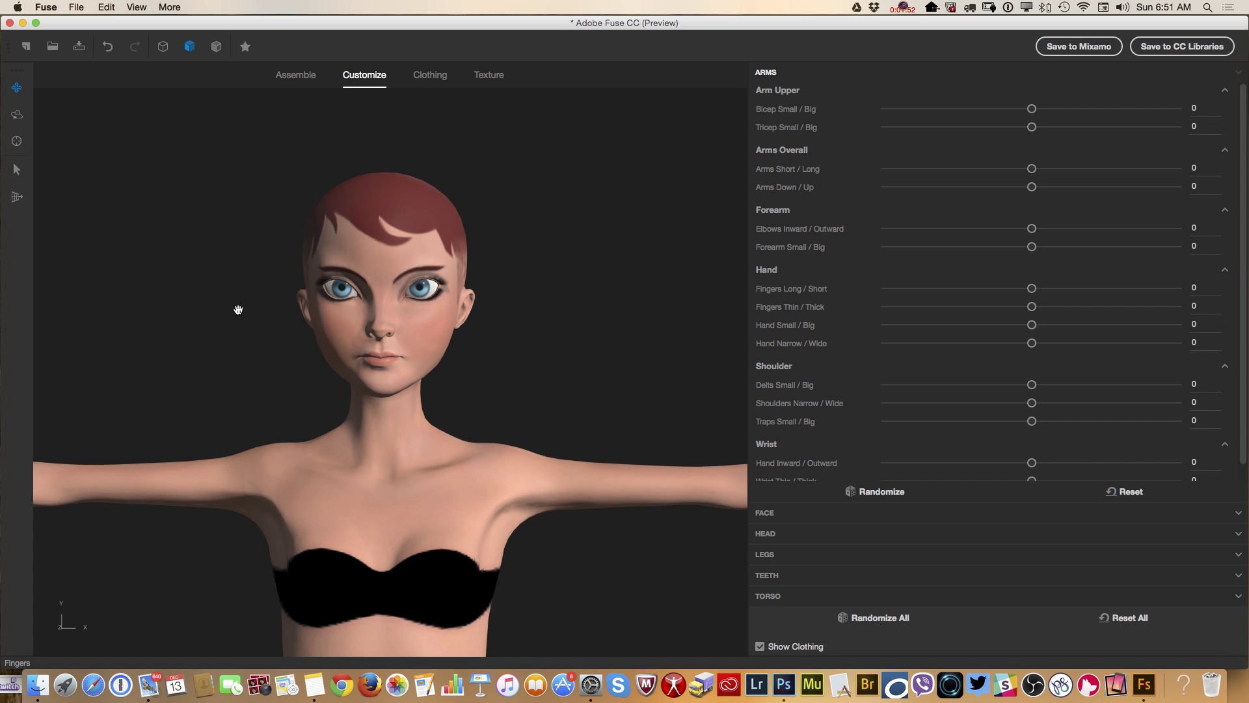
scroll(238, 310, "up", 2)
scroll(238, 311, "up", 2)
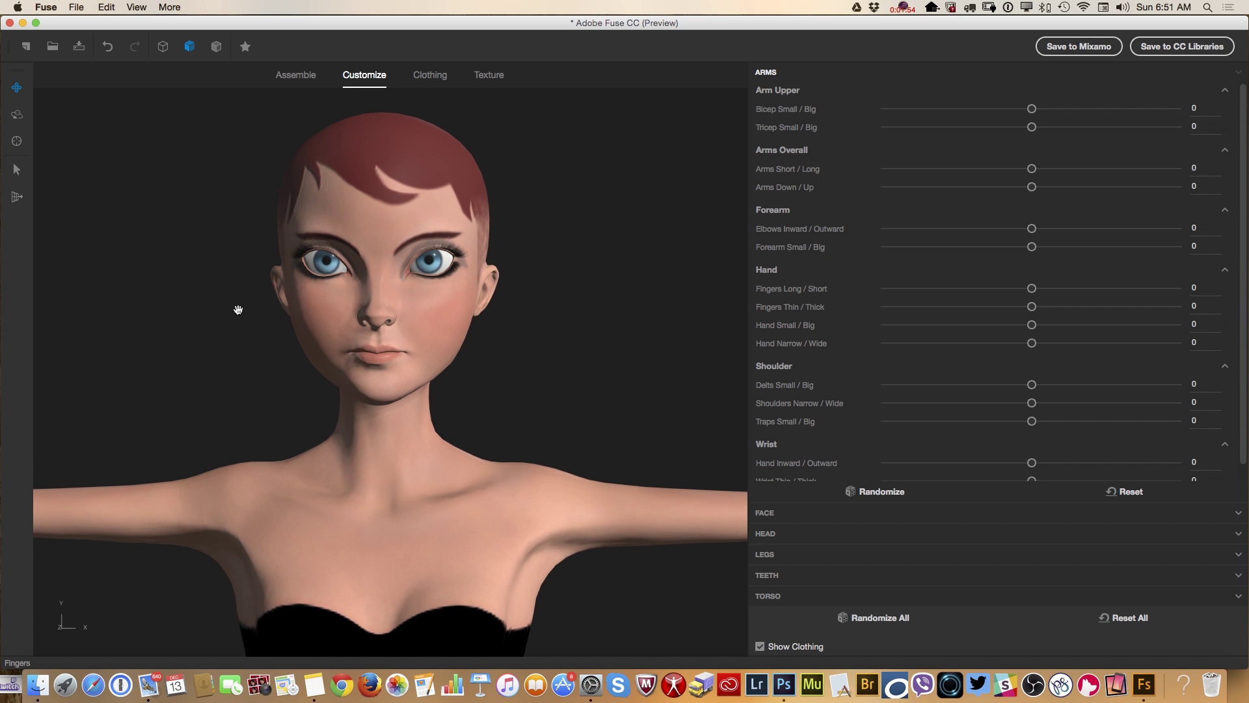
left_click_drag(239, 311, 239, 349)
scroll(238, 348, "up", 2)
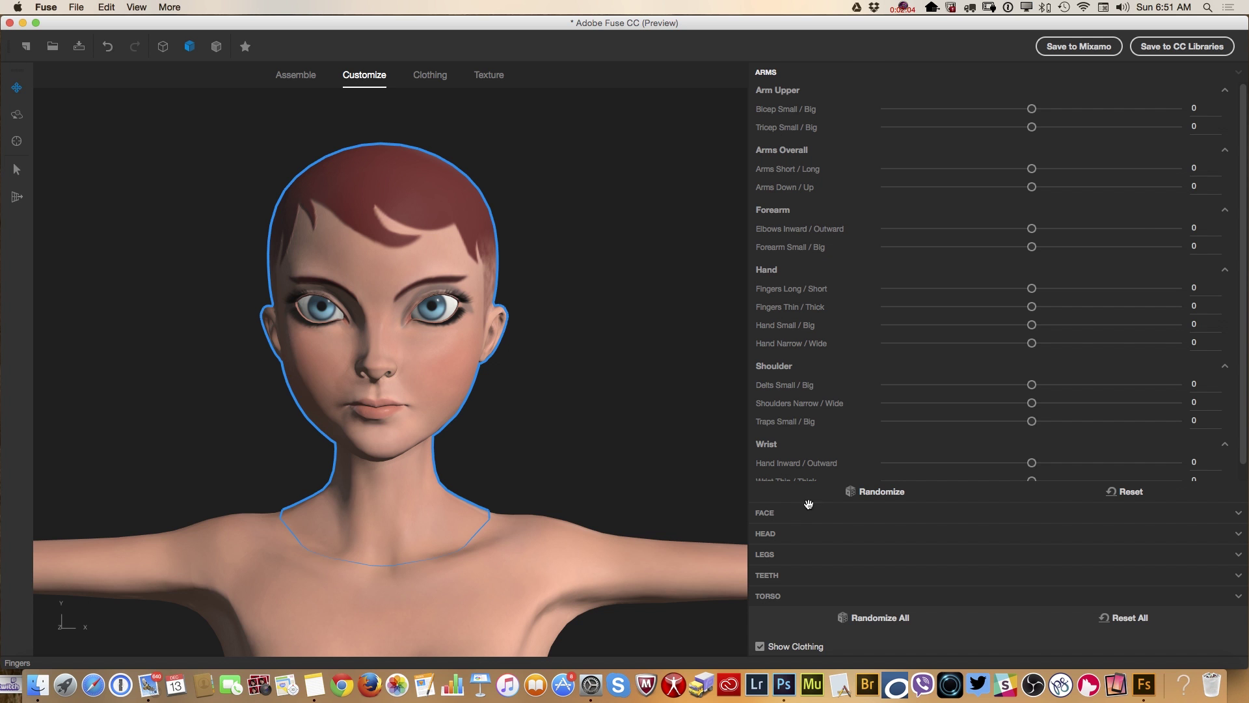
Step: Raise and widen the eyebrows, push the brow ridge back, and lift cheekbones to 15
left_click(790, 535)
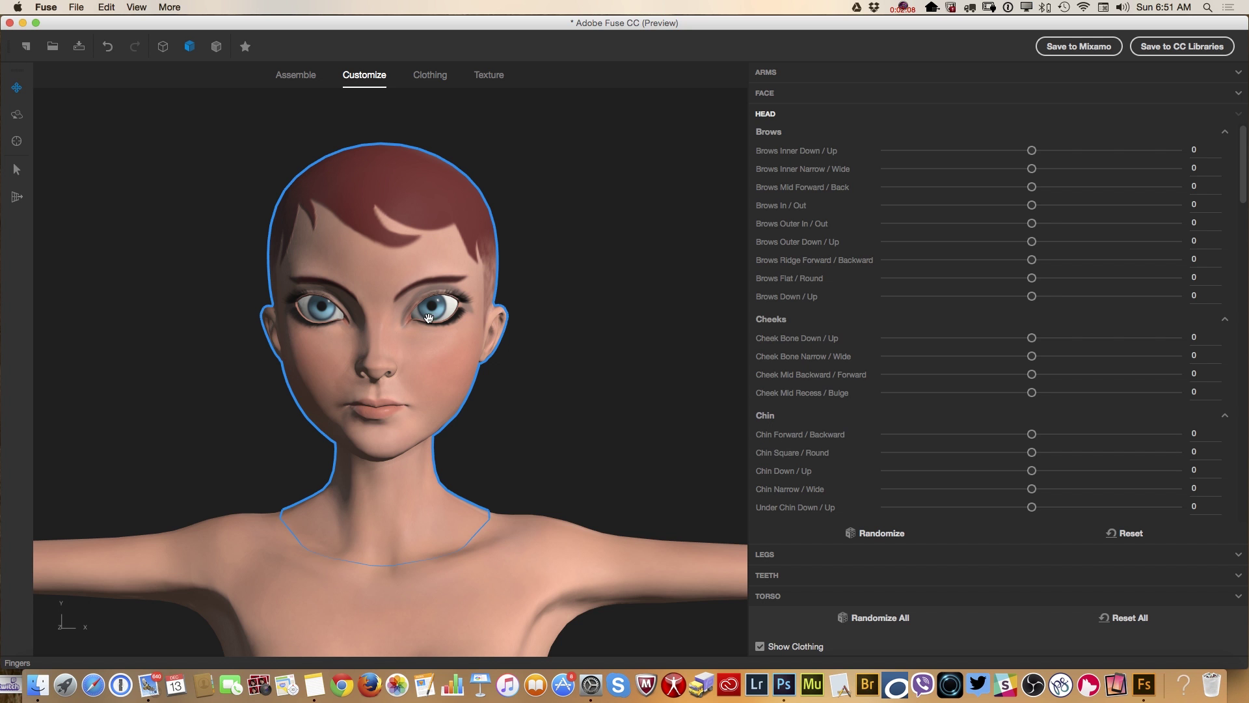
scroll(1025, 195, "down", 4)
scroll(1024, 195, "down", 3)
scroll(1025, 185, "up", 7)
left_click_drag(1032, 151, 1109, 151)
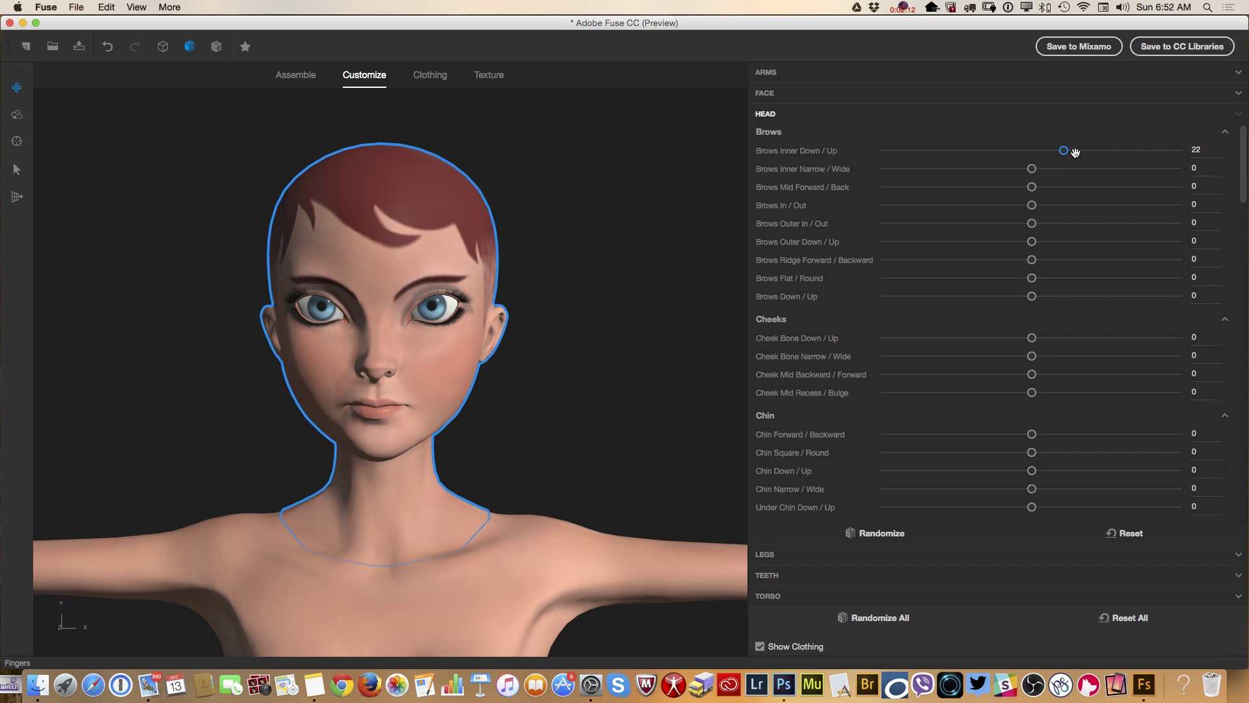
left_click_drag(1031, 169, 1099, 169)
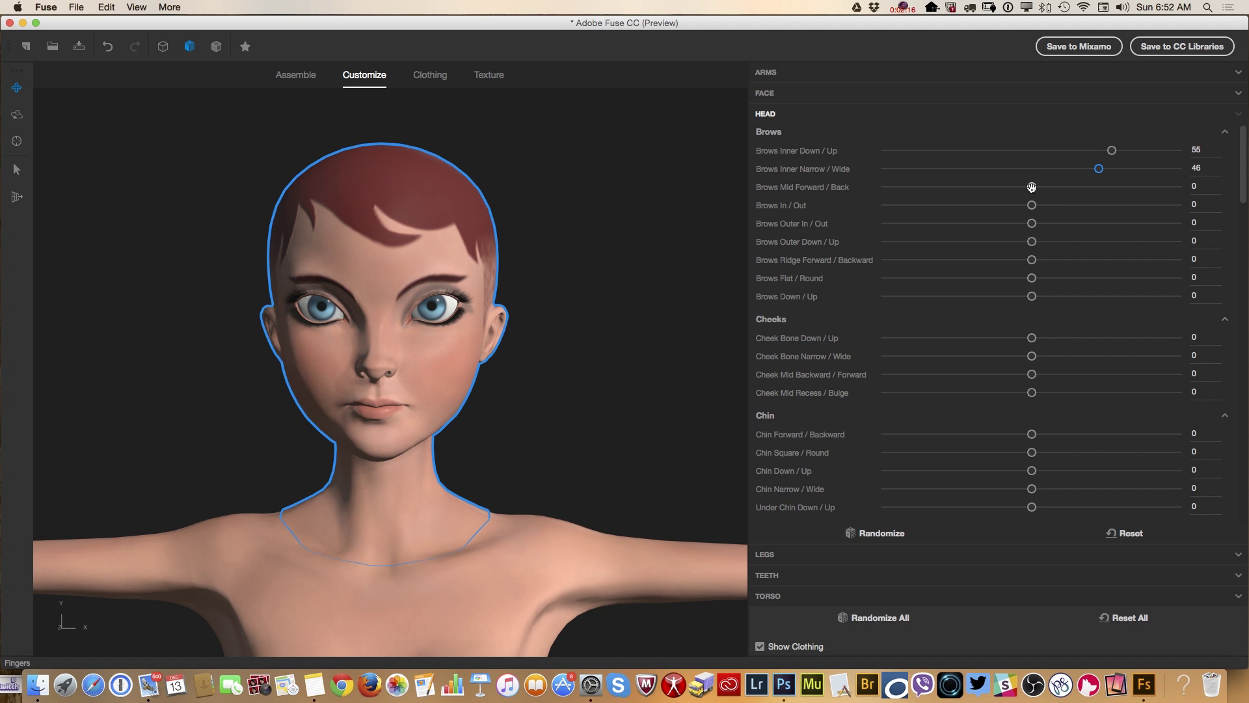
mouse_move(1031, 187)
left_mouse_down()
mouse_move(1088, 187)
mouse_move(1047, 205)
mouse_move(1053, 223)
mouse_move(1107, 241)
left_mouse_up()
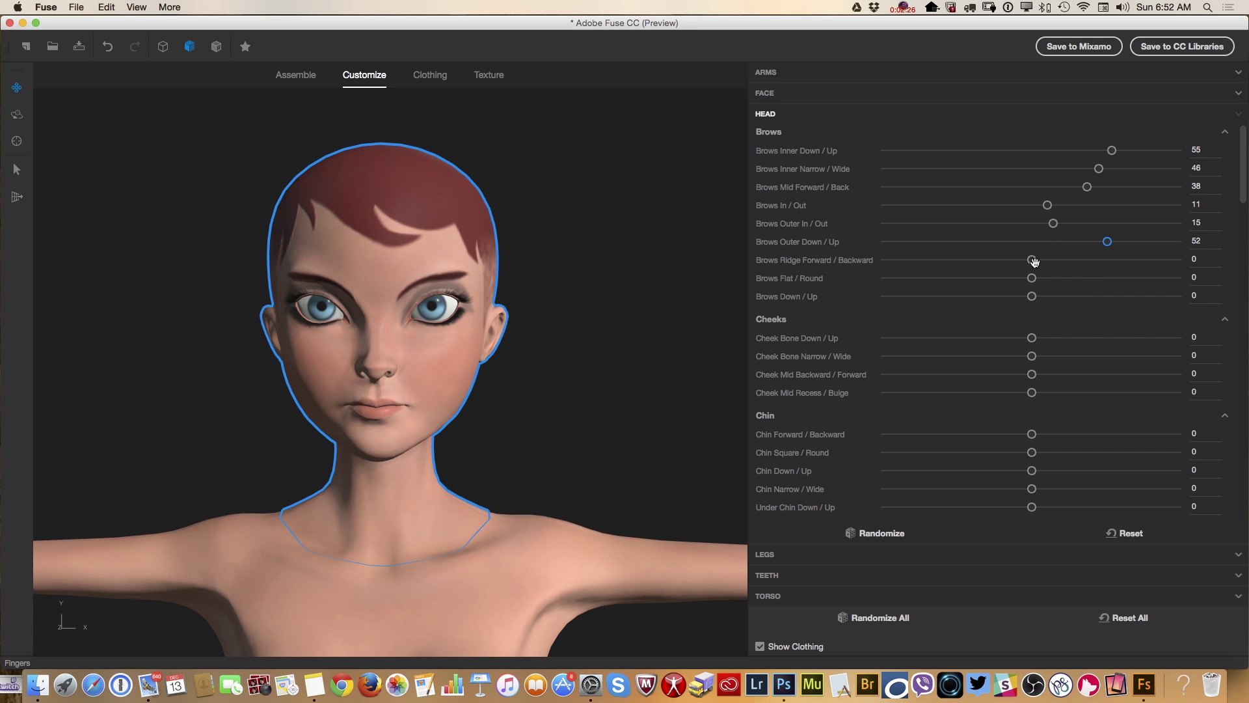
mouse_move(1032, 260)
left_mouse_down()
mouse_move(1076, 260)
mouse_move(1097, 278)
mouse_move(972, 296)
mouse_move(1037, 295)
left_mouse_up()
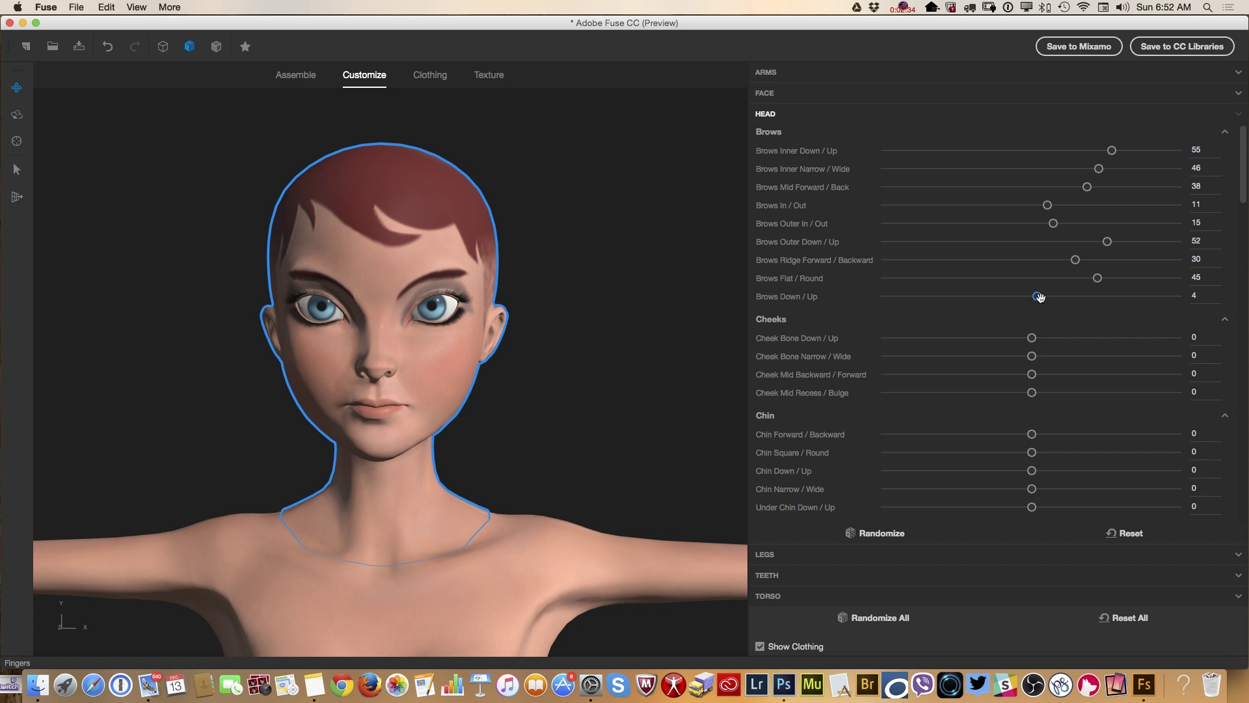
scroll(1016, 338, "down", 5)
scroll(1017, 338, "up", 5)
mouse_move(1031, 338)
left_mouse_down()
mouse_move(1078, 338)
mouse_move(1053, 338)
left_mouse_up()
scroll(975, 369, "down", 5)
scroll(974, 369, "down", 3)
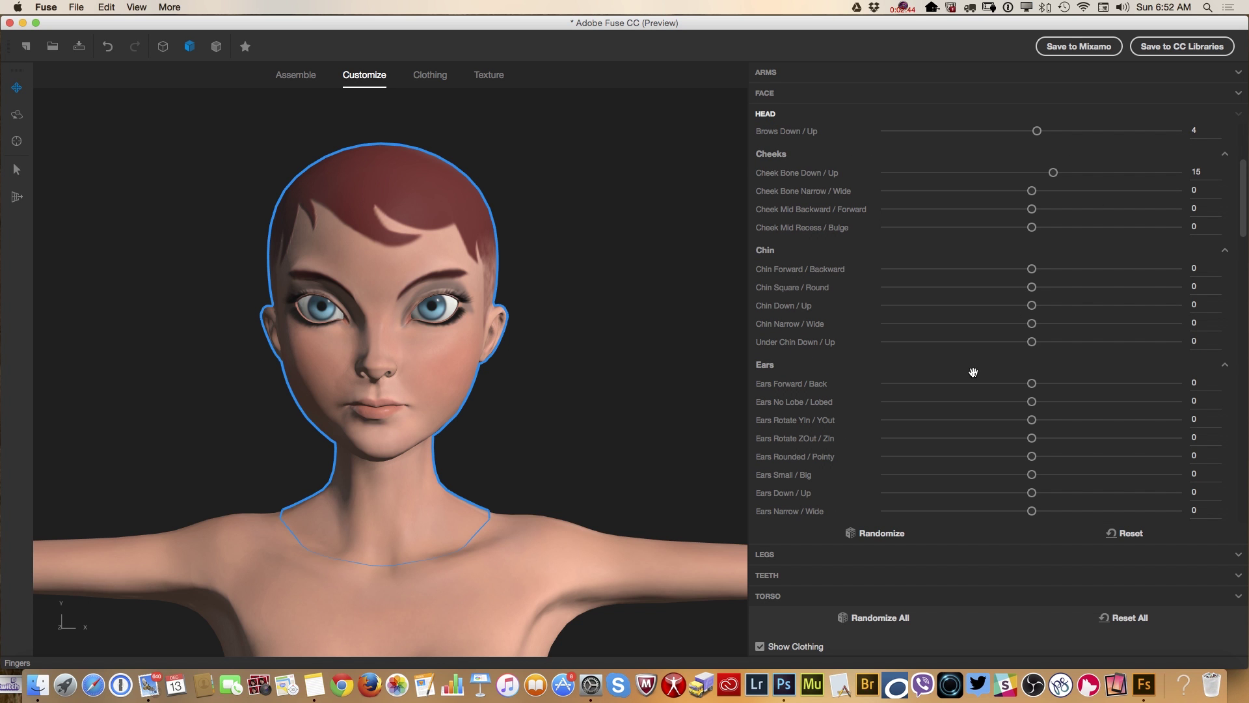
Step: Make the ears bigger, wider, pointy and tilted, and set them slightly back
mouse_move(1032, 382)
left_mouse_down()
mouse_move(1092, 383)
mouse_move(1039, 382)
mouse_move(1091, 401)
left_mouse_up()
left_click_drag(1032, 475, 1149, 474)
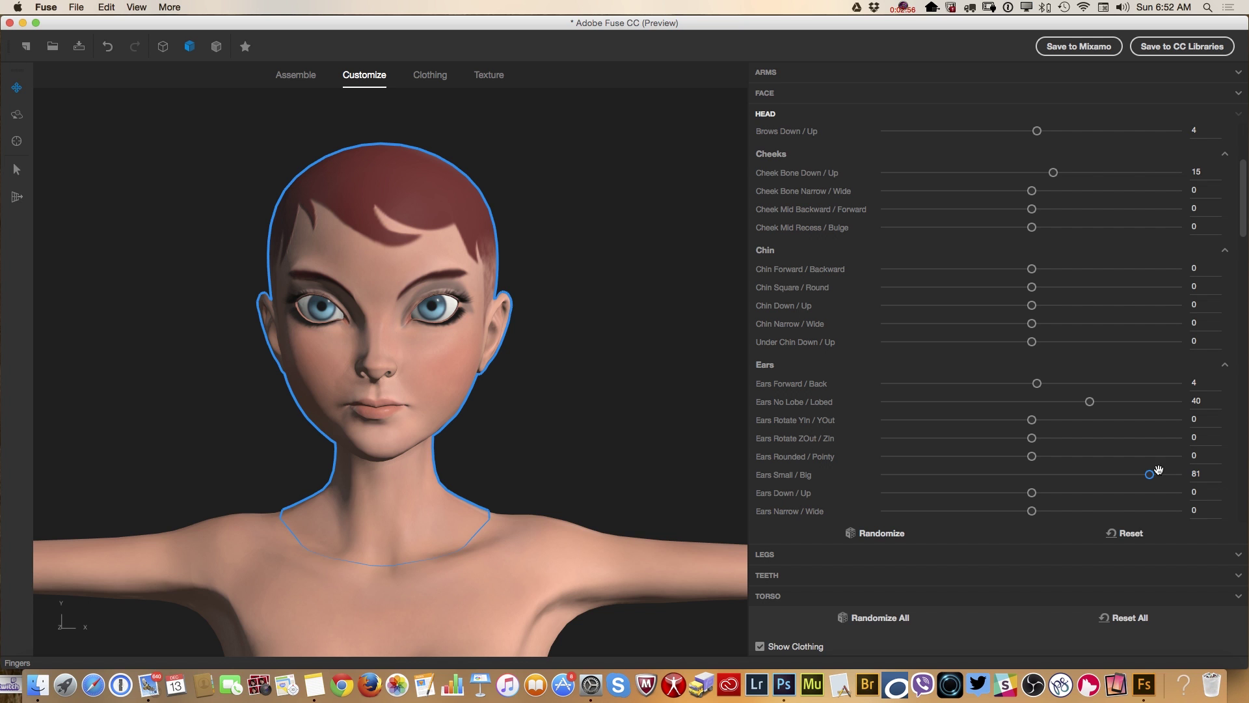
mouse_move(1031, 510)
left_mouse_down()
mouse_move(1095, 510)
mouse_move(1107, 492)
left_mouse_up()
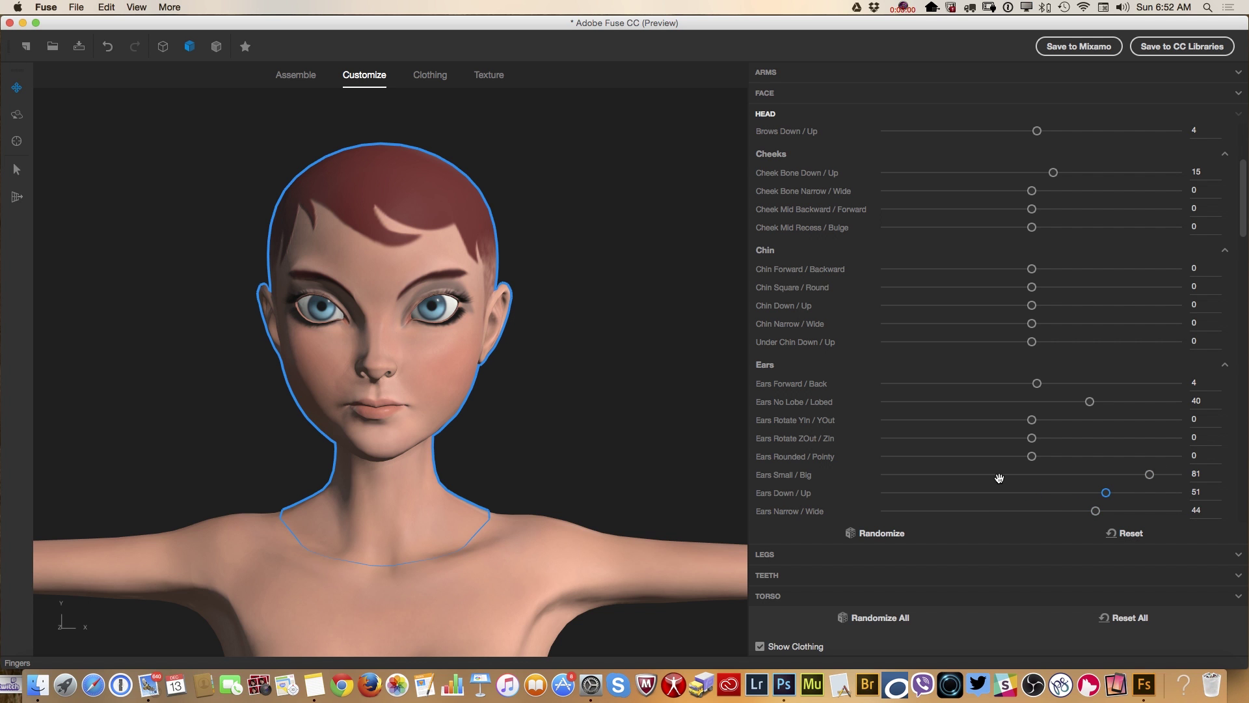
left_click_drag(1032, 456, 1167, 456)
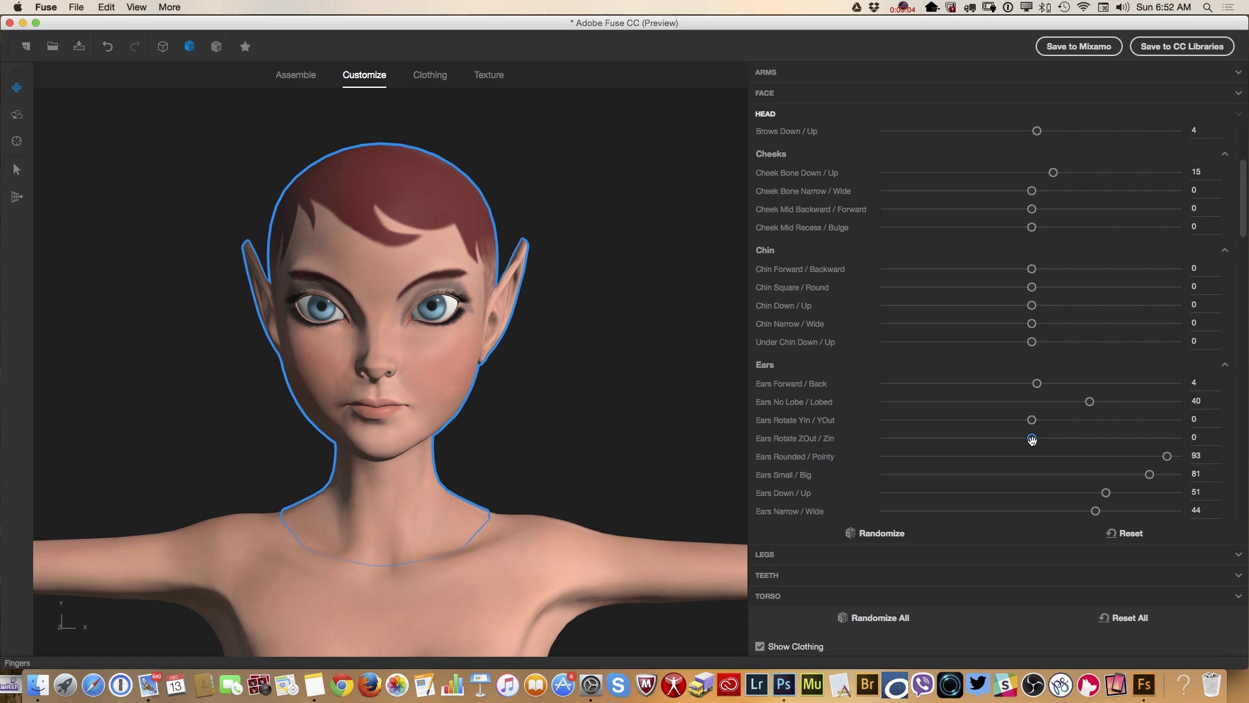
mouse_move(1032, 438)
left_mouse_down()
mouse_move(1116, 438)
mouse_move(1012, 439)
mouse_move(1089, 420)
mouse_move(1018, 419)
left_mouse_up()
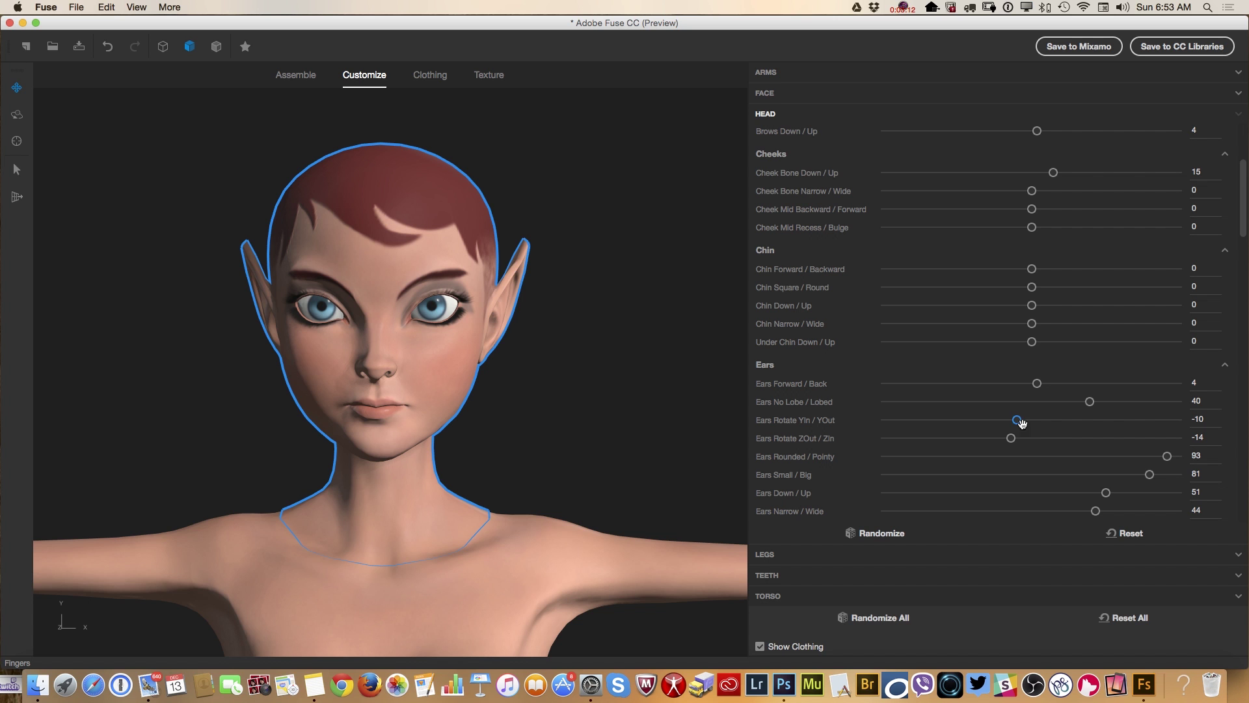
Step: Fine-tune ear pointiness, height and width, and angle the ears farther back
left_click_drag(1168, 456, 1164, 455)
mouse_move(1106, 493)
left_mouse_down()
mouse_move(1086, 493)
mouse_move(1181, 492)
left_mouse_up()
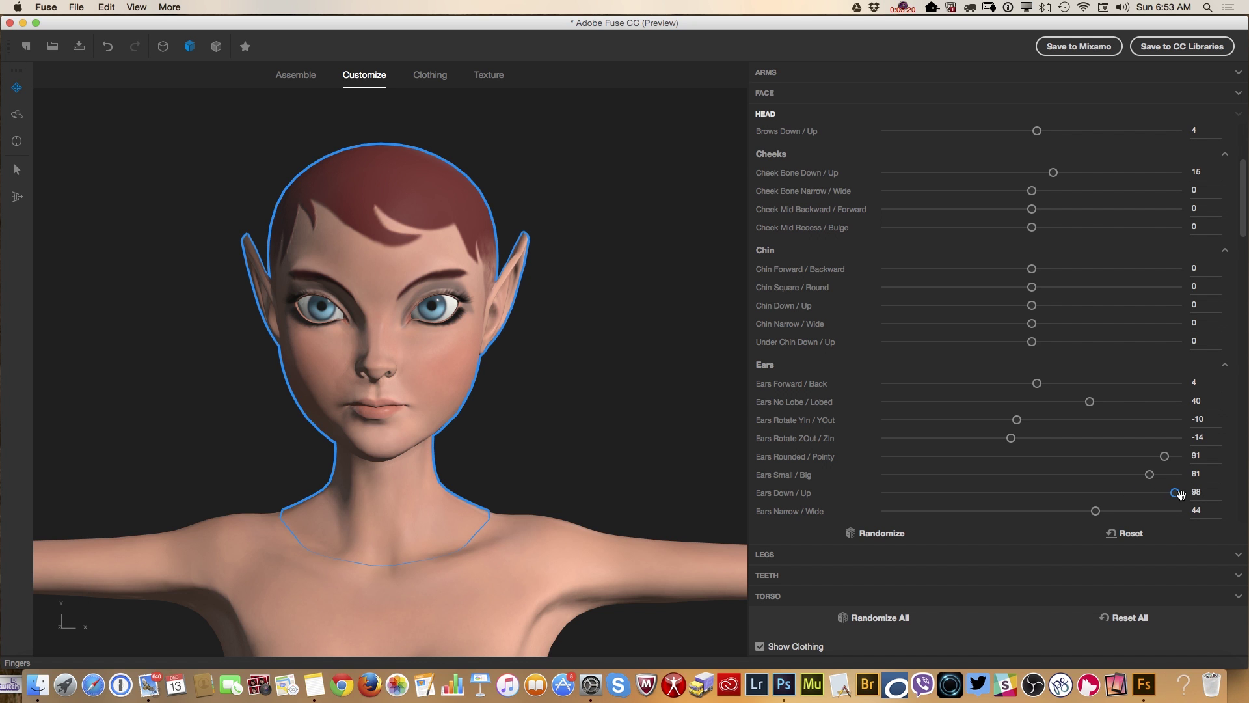
left_click_drag(1180, 493, 1173, 493)
left_click_drag(1096, 510, 1121, 511)
mouse_move(1038, 384)
left_mouse_down()
mouse_move(892, 388)
mouse_move(1090, 389)
mouse_move(1094, 400)
left_mouse_up()
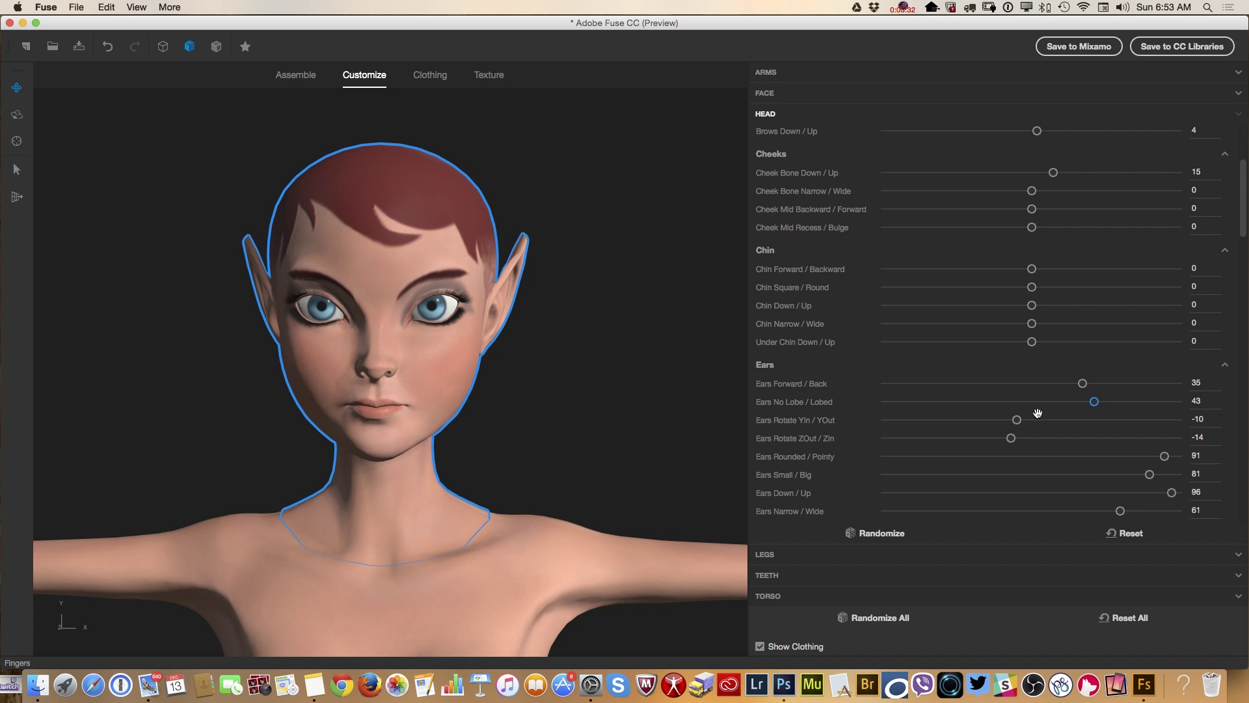
scroll(479, 462, "down", 5)
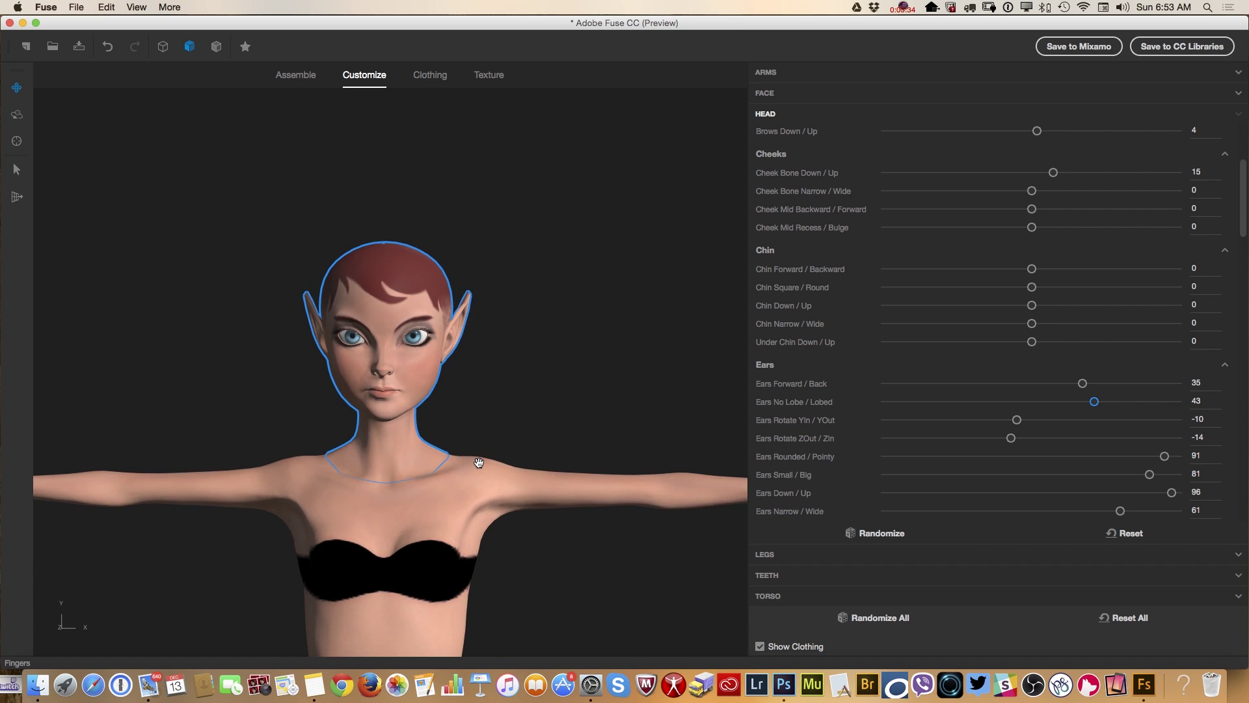
scroll(479, 462, "down", 3)
scroll(478, 462, "down", 3)
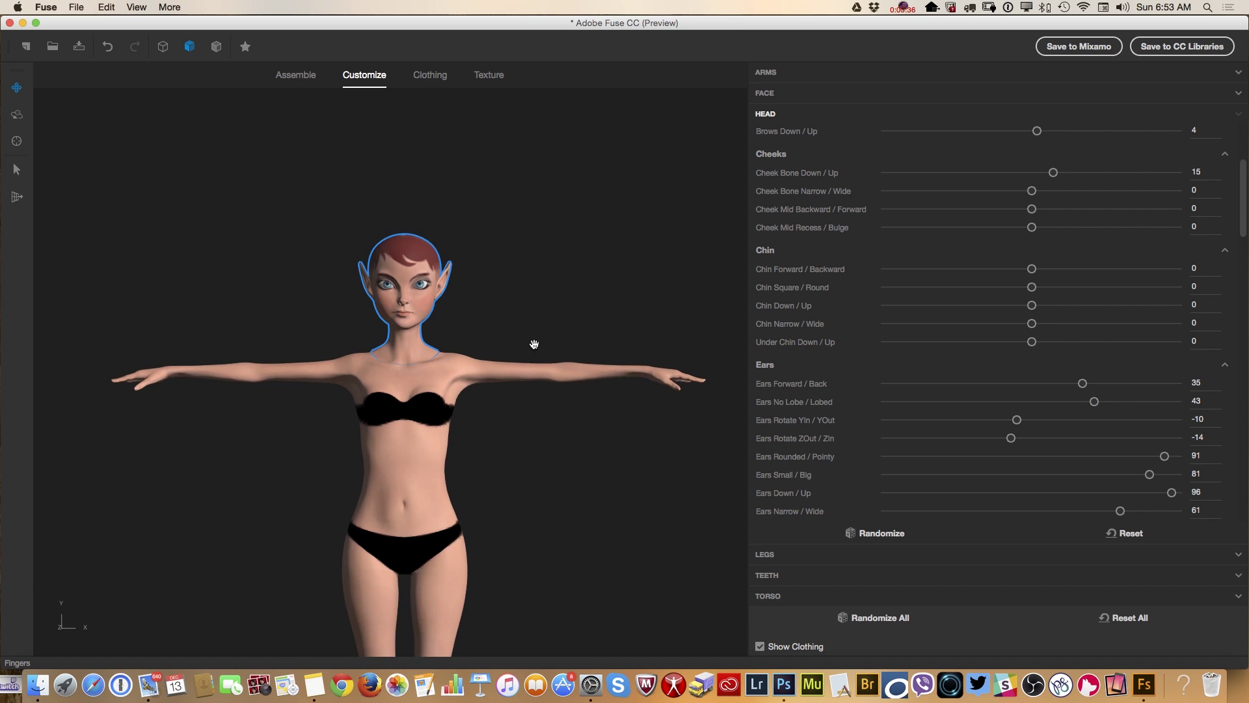
left_click_drag(514, 420, 549, 276)
left_click_drag(553, 411, 548, 393)
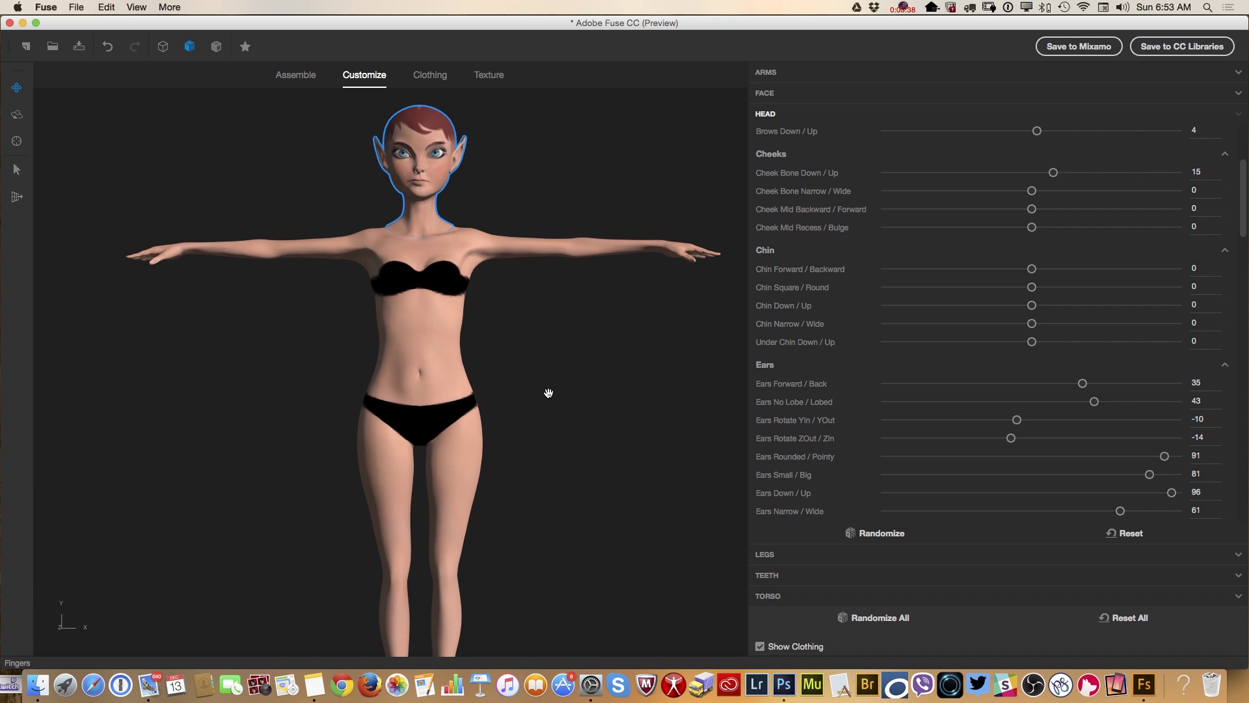
scroll(548, 393, "down", 3)
scroll(548, 393, "down", 3)
scroll(536, 396, "down", 2)
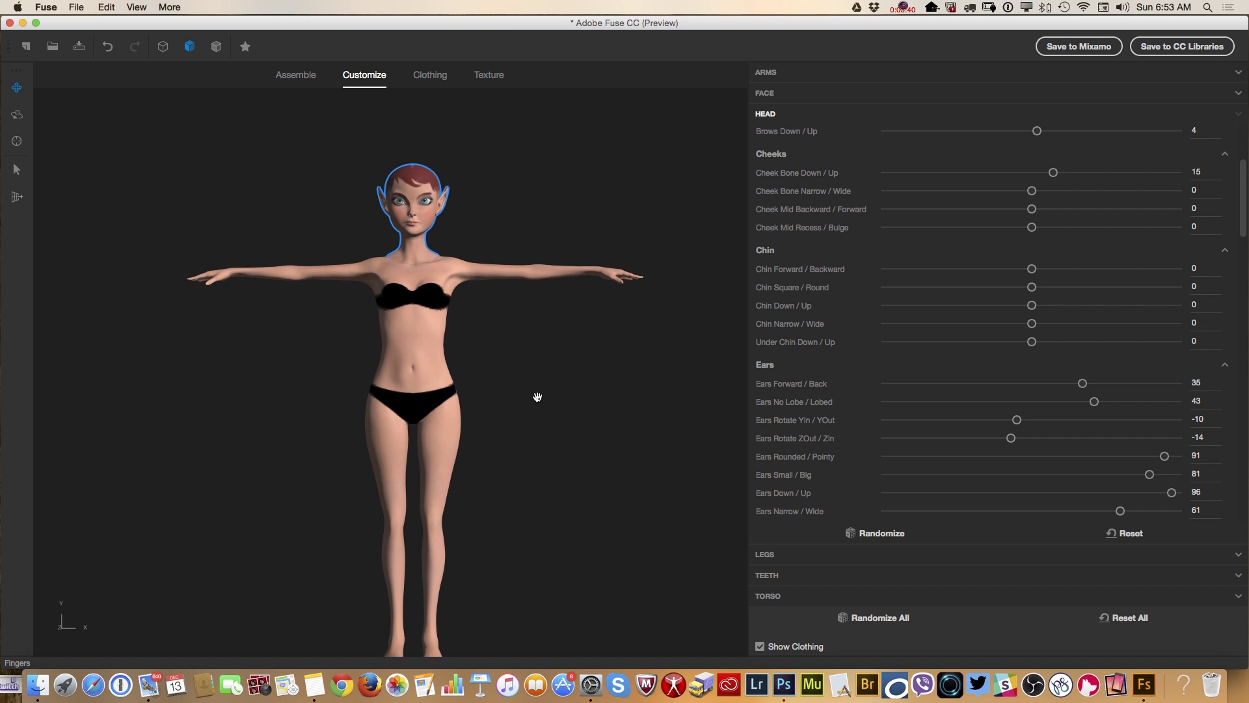
left_click_drag(538, 397, 539, 364)
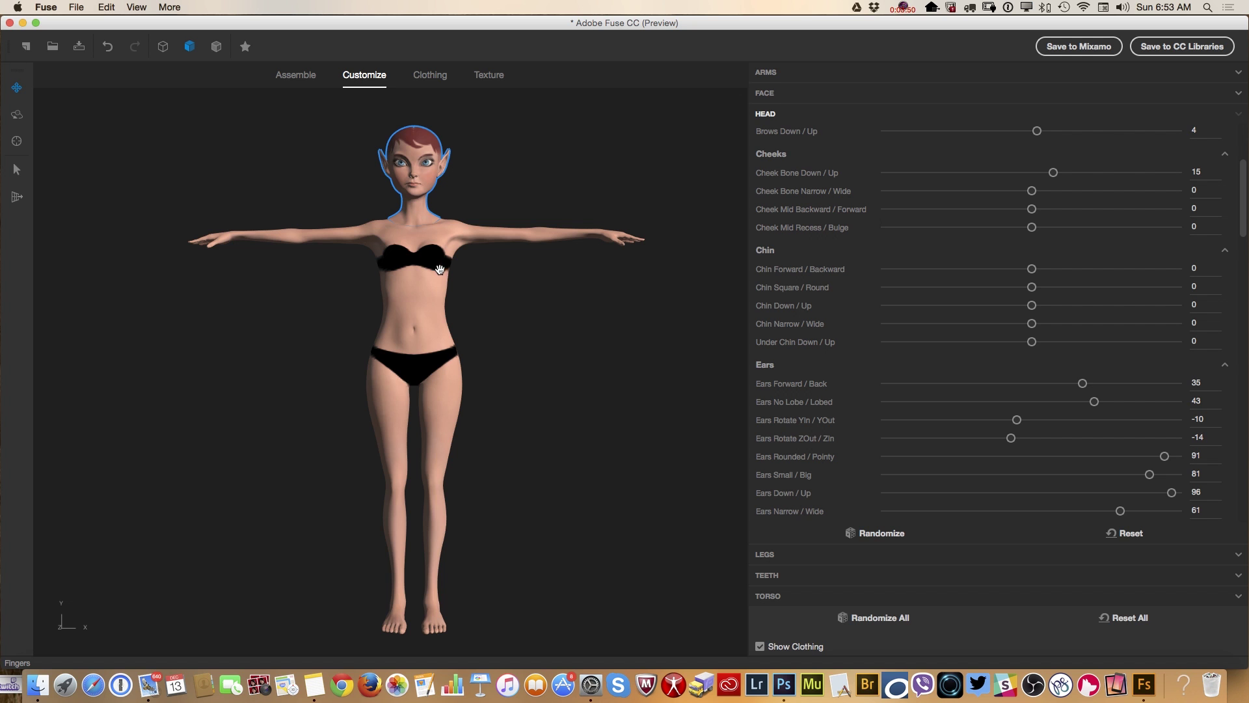
scroll(435, 288, "up", 1)
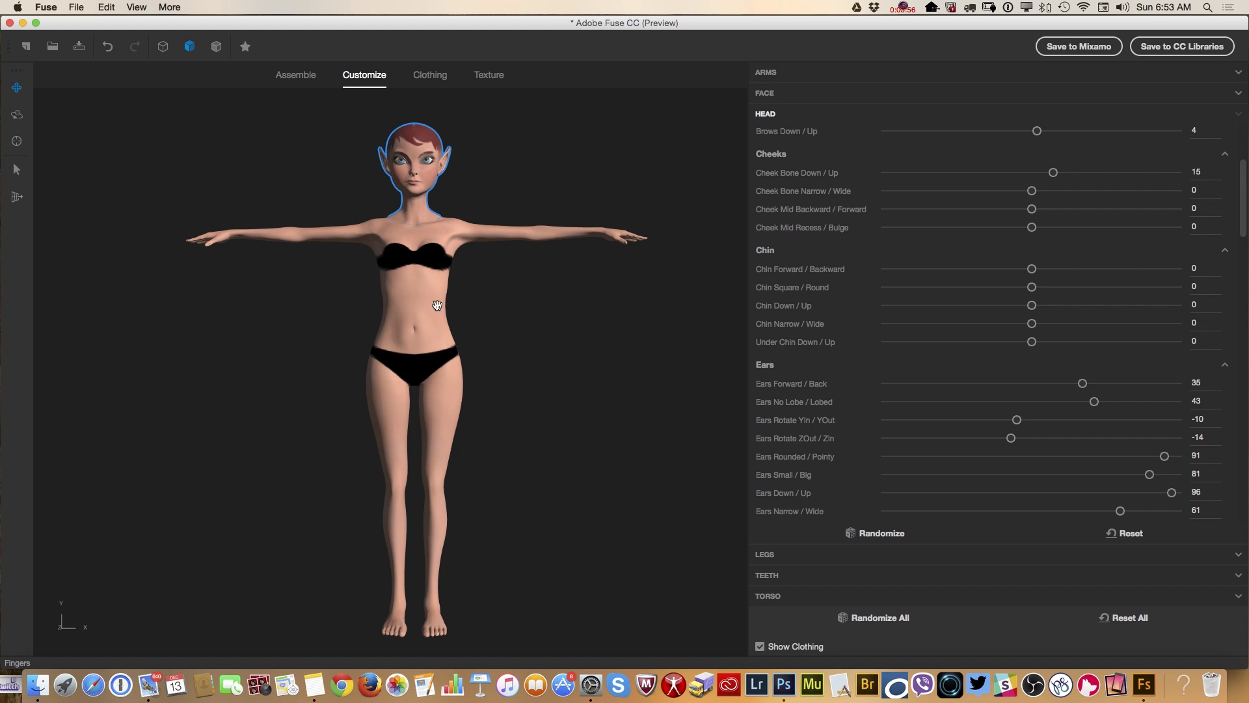
Step: Choose Tank Dress from the Tops clothing catalogue for the elf
left_click(426, 79)
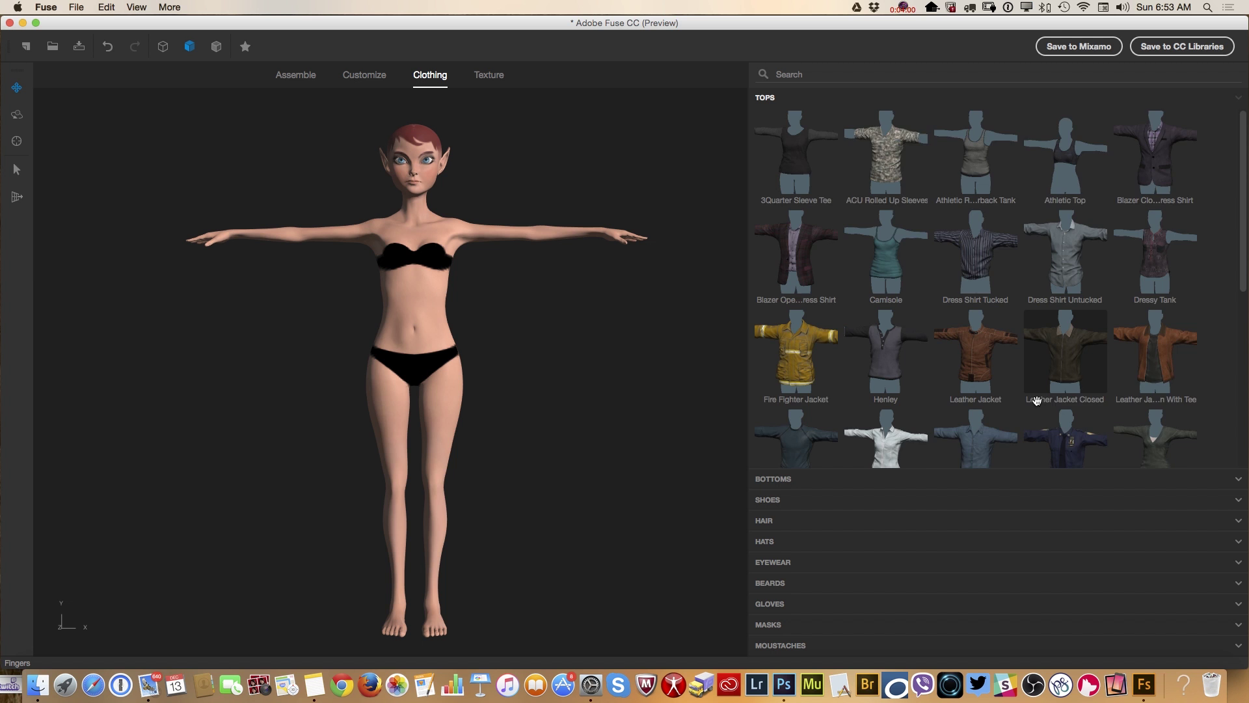
scroll(1037, 401, "down", 3)
scroll(1037, 401, "down", 4)
scroll(1036, 400, "down", 3)
scroll(1036, 401, "down", 1)
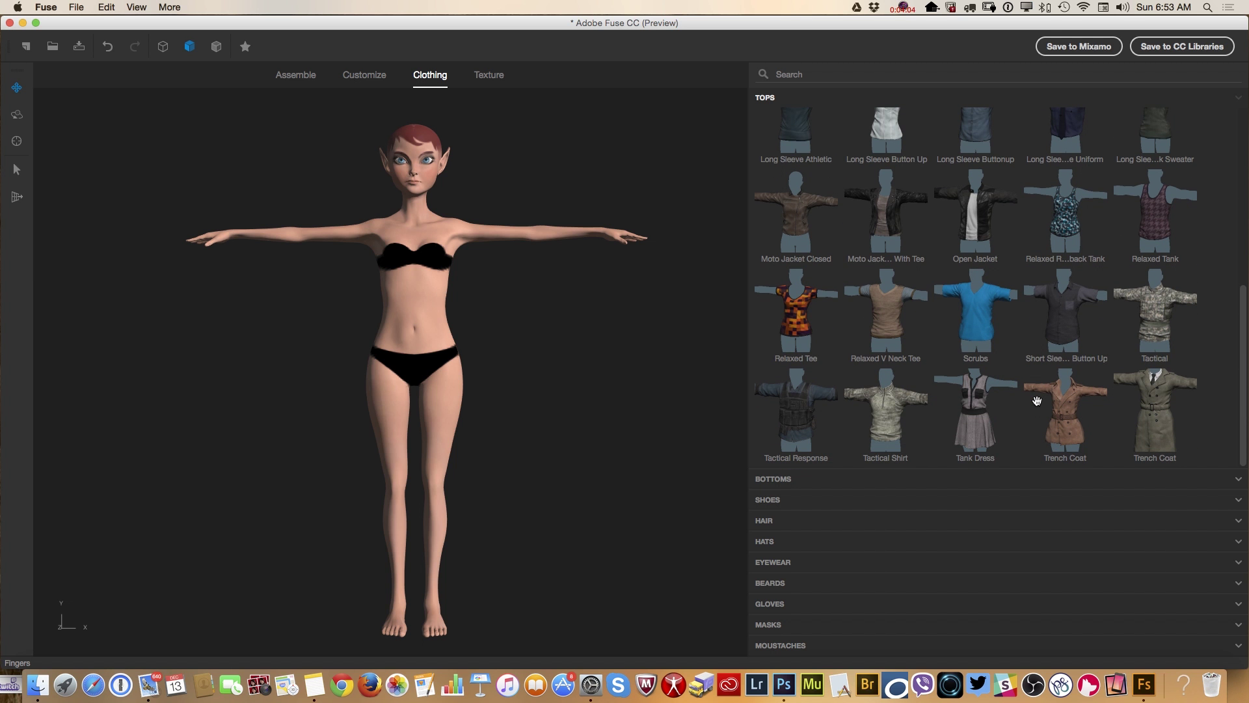
left_click(984, 430)
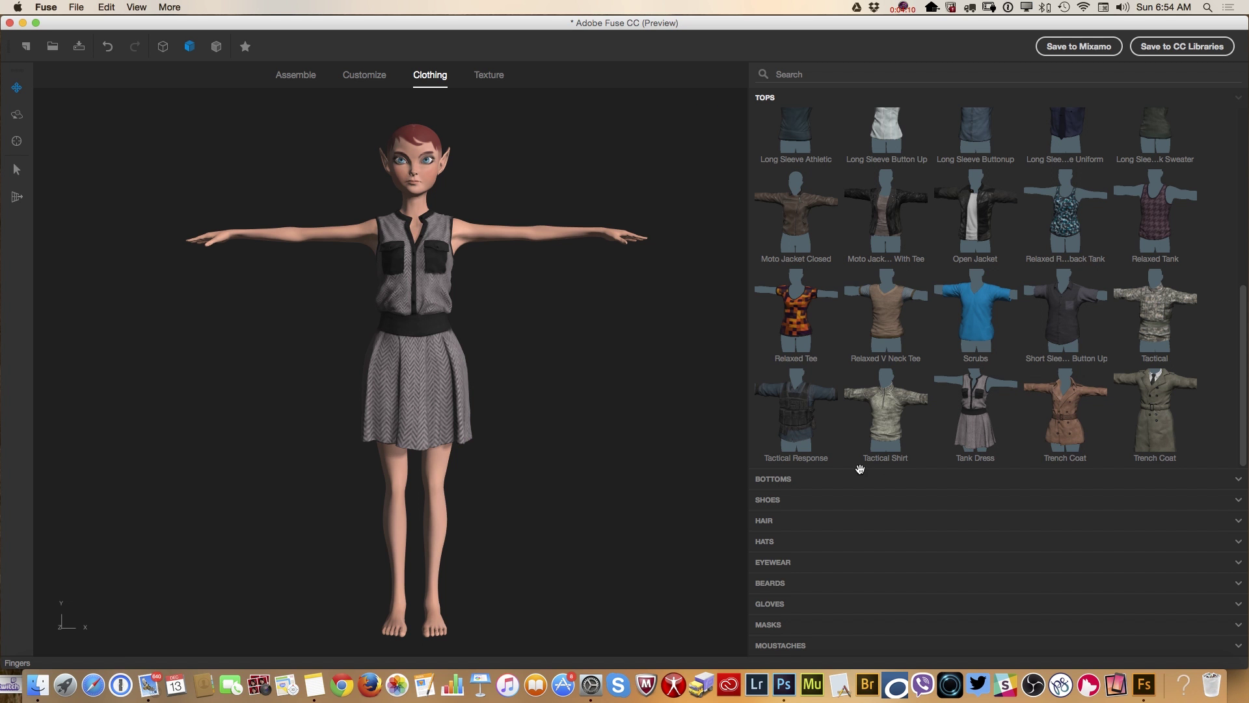
left_click(786, 480)
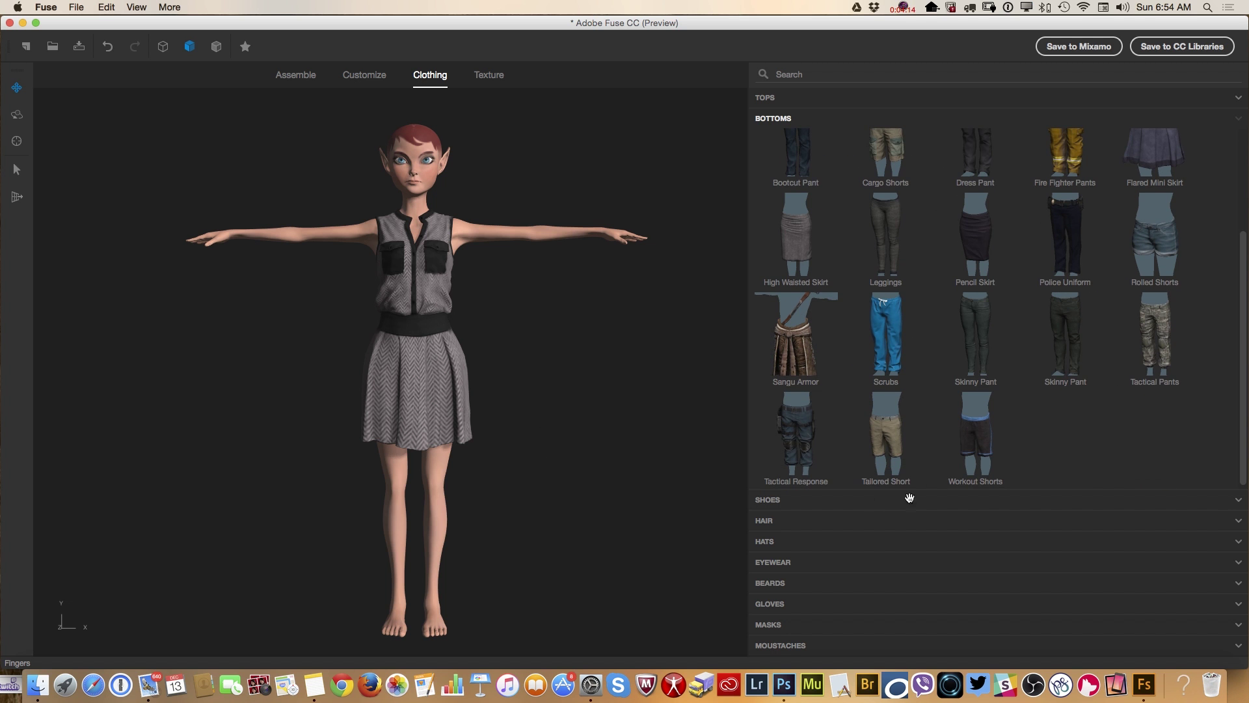
Step: Choose Flats B from the Shoes catalogue so the elf wears red flats
left_click(780, 501)
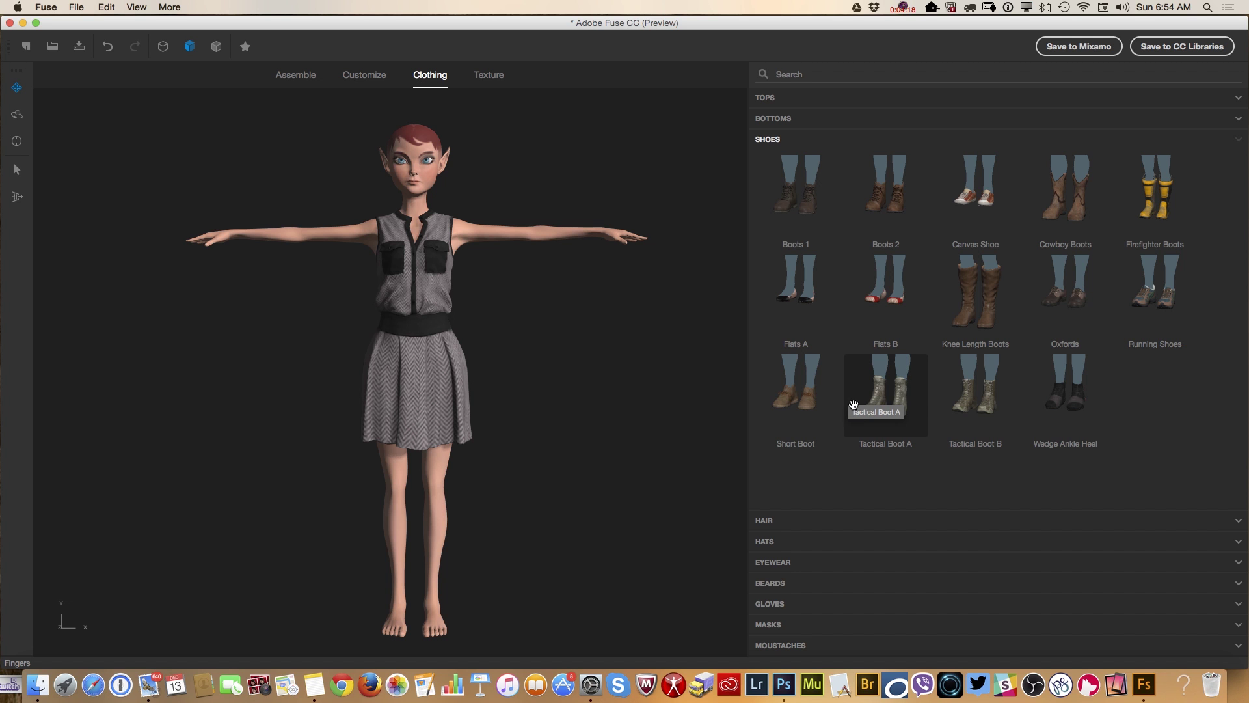
left_click(874, 301)
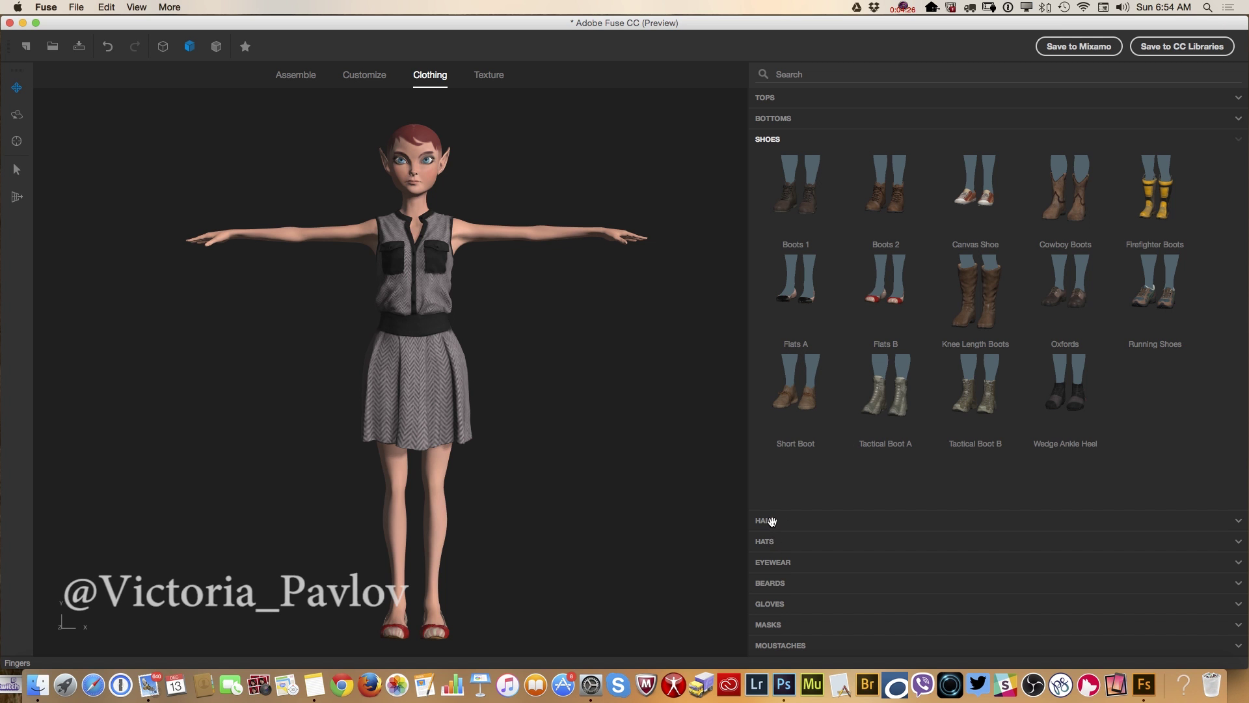
left_click(771, 520)
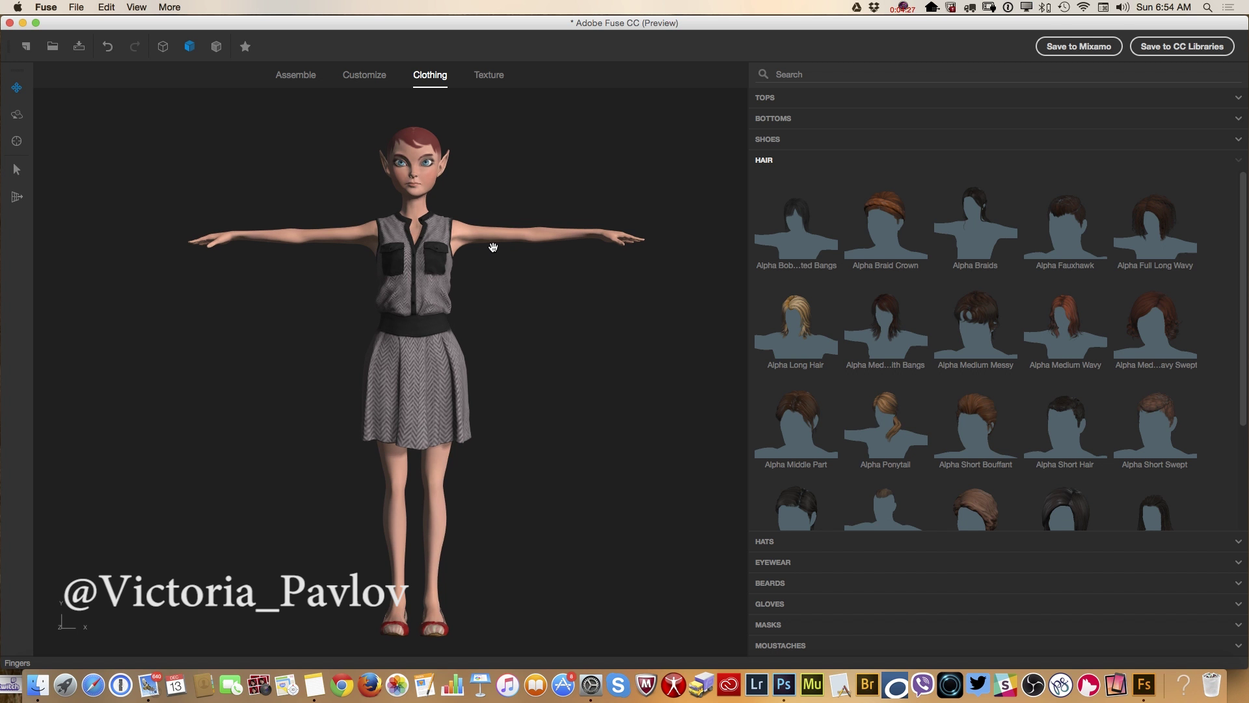
scroll(493, 248, "up", 3)
Step: Frame the elf's face and apply the Alpha Braid Crown hairstyle
left_click_drag(532, 251, 533, 351)
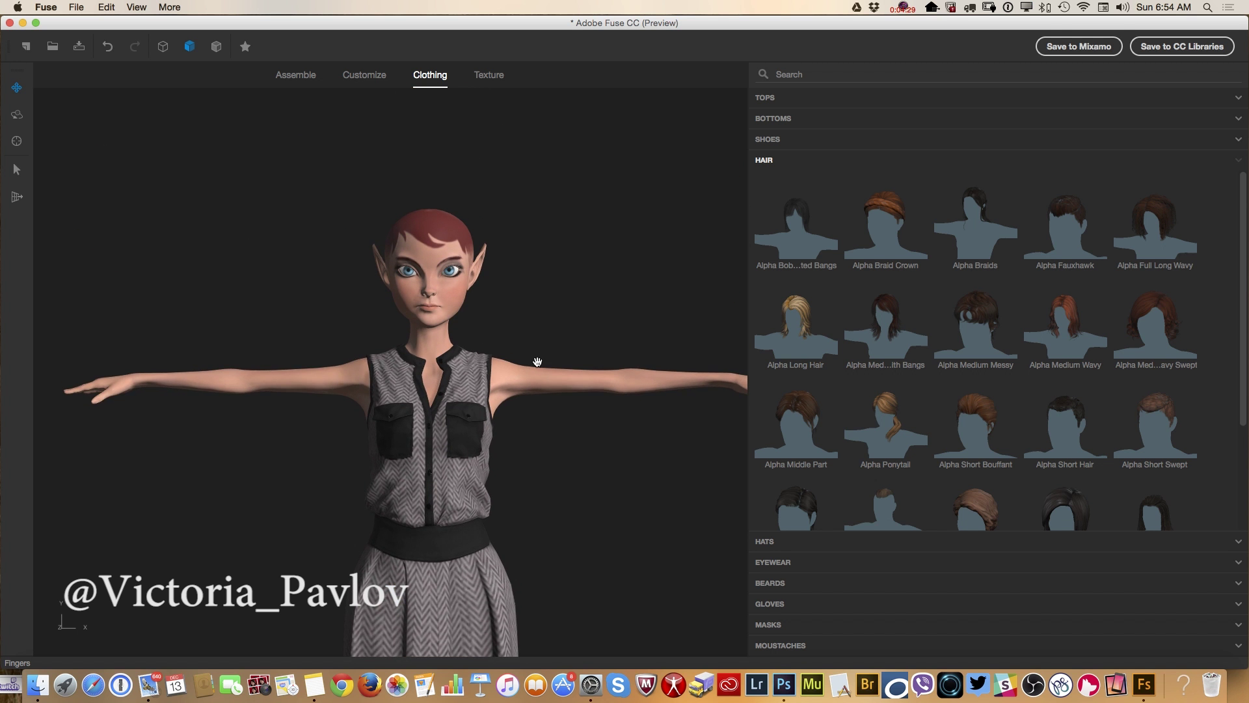
scroll(532, 352, "up", 2)
scroll(533, 351, "up", 2)
scroll(534, 352, "up", 2)
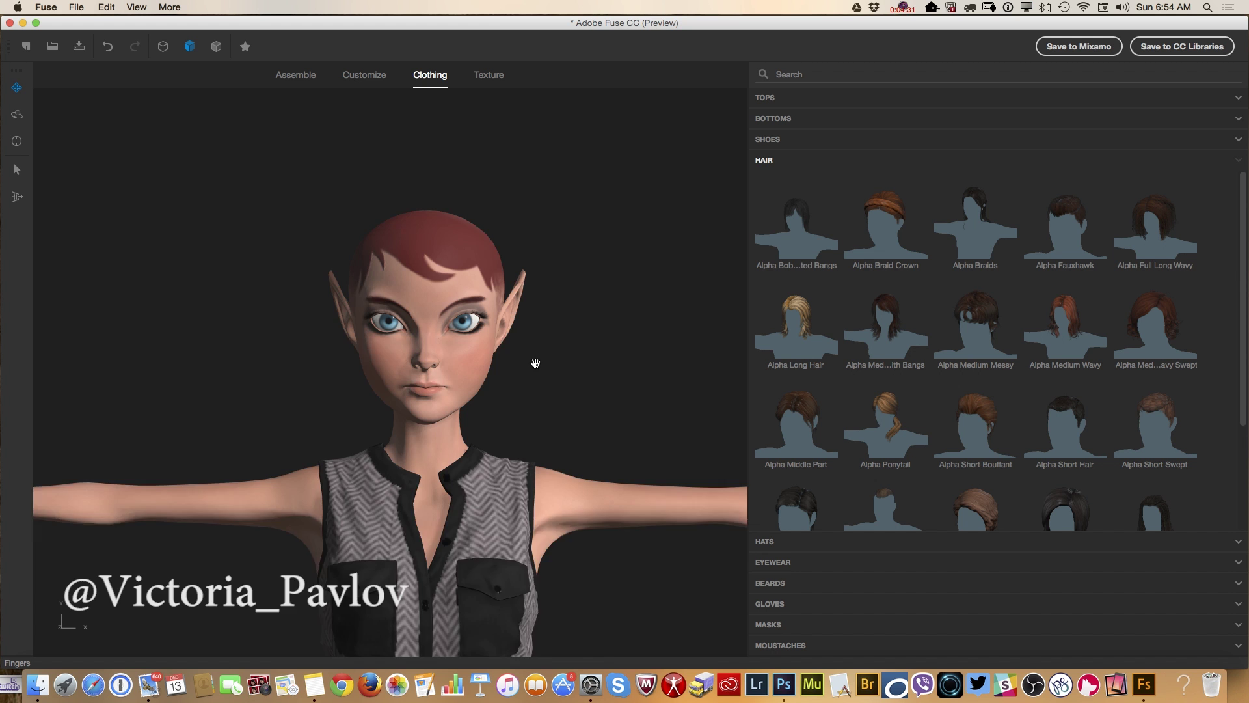
scroll(535, 363, "up", 2)
left_click_drag(535, 363, 635, 324)
scroll(616, 389, "down", 2)
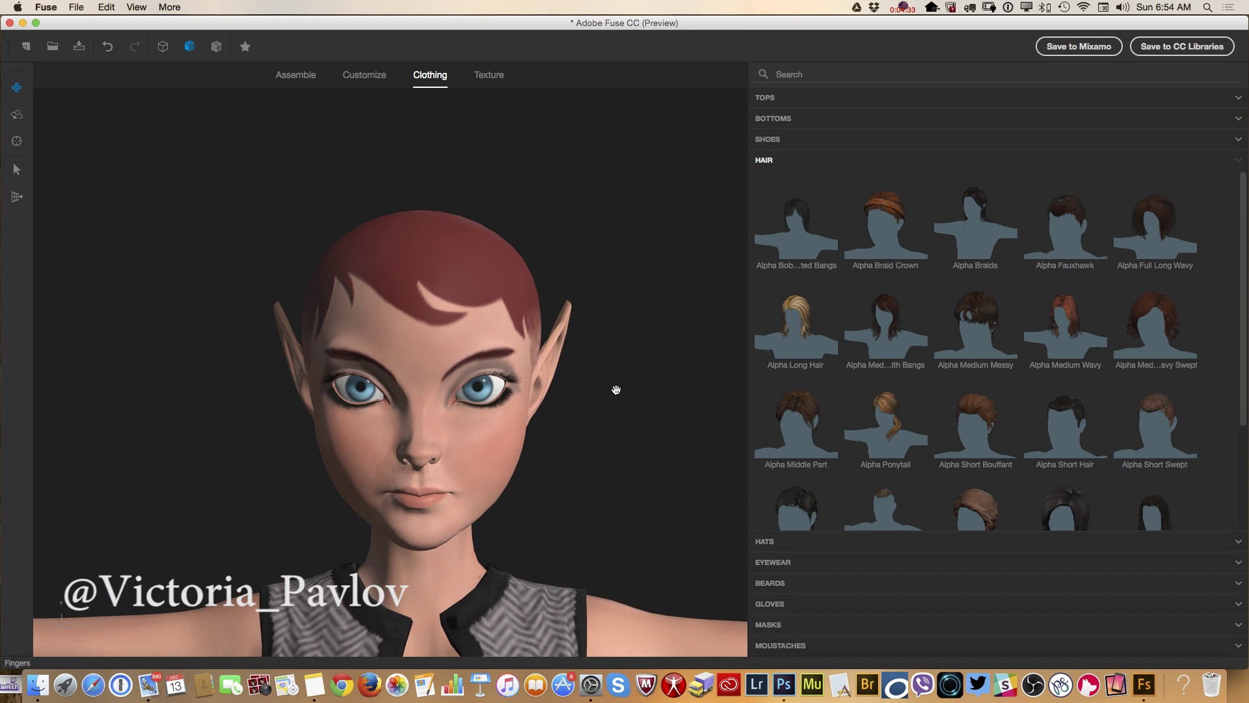
scroll(615, 390, "up", 1)
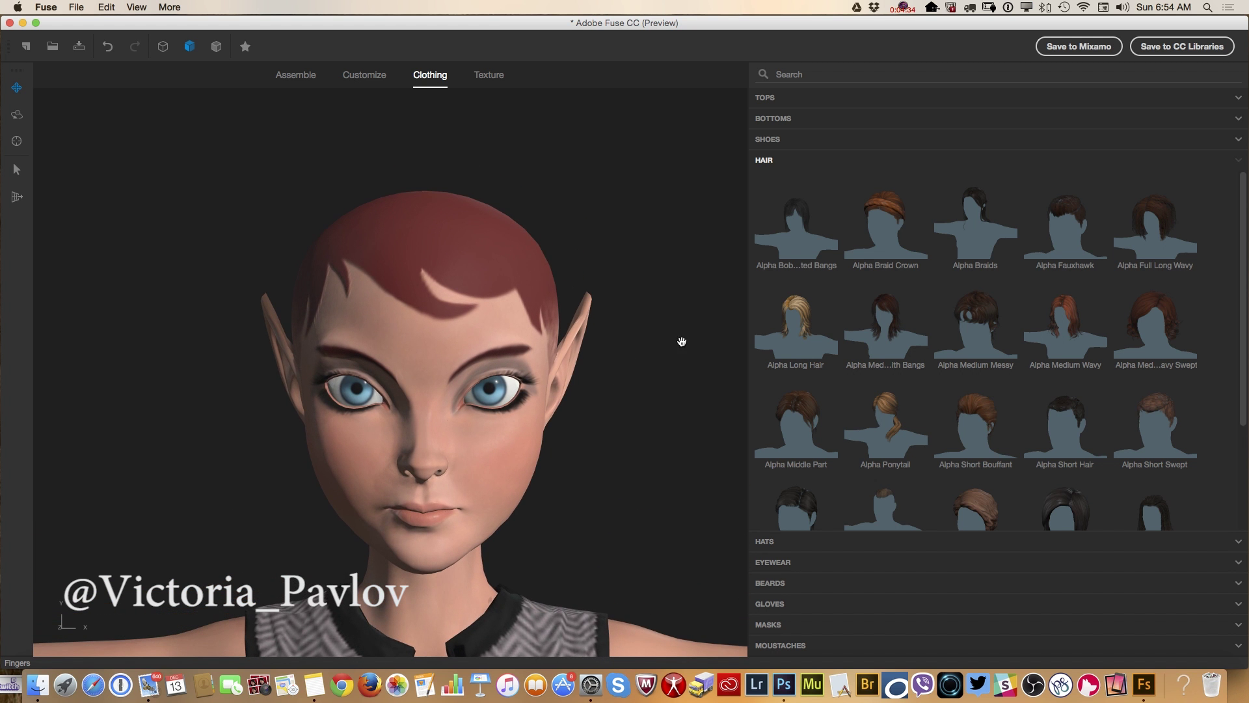
left_click(888, 213)
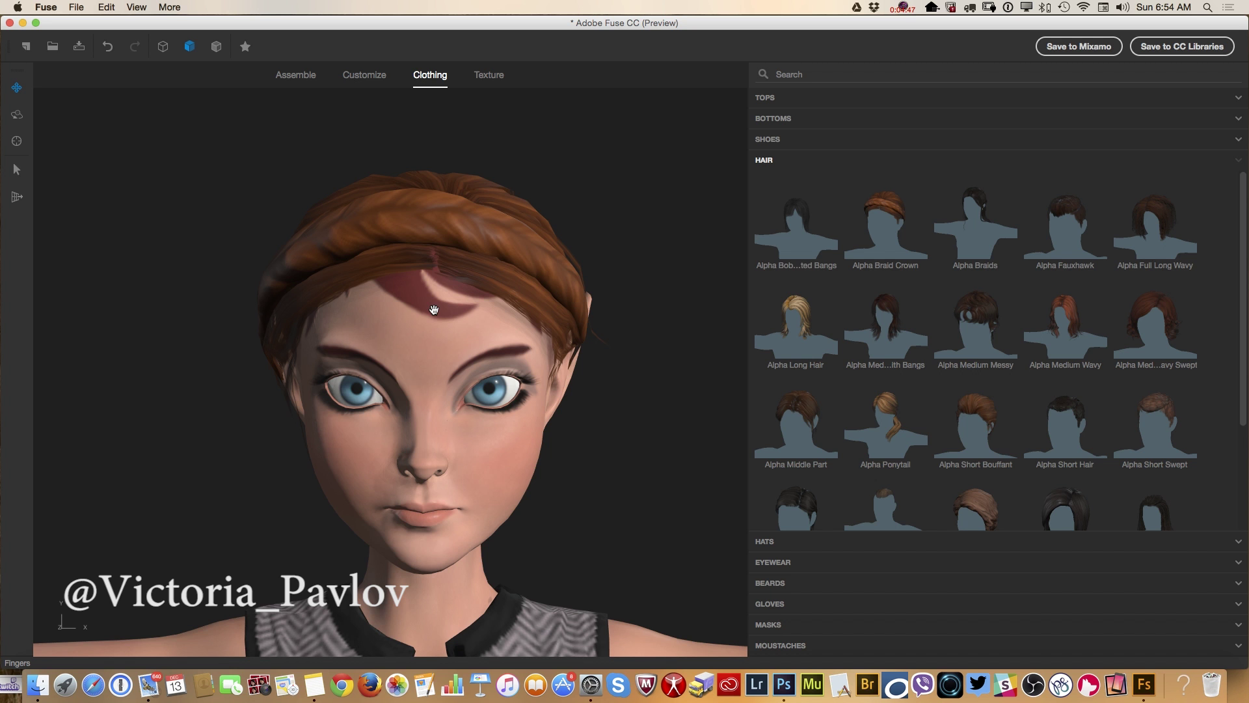
left_click(488, 75)
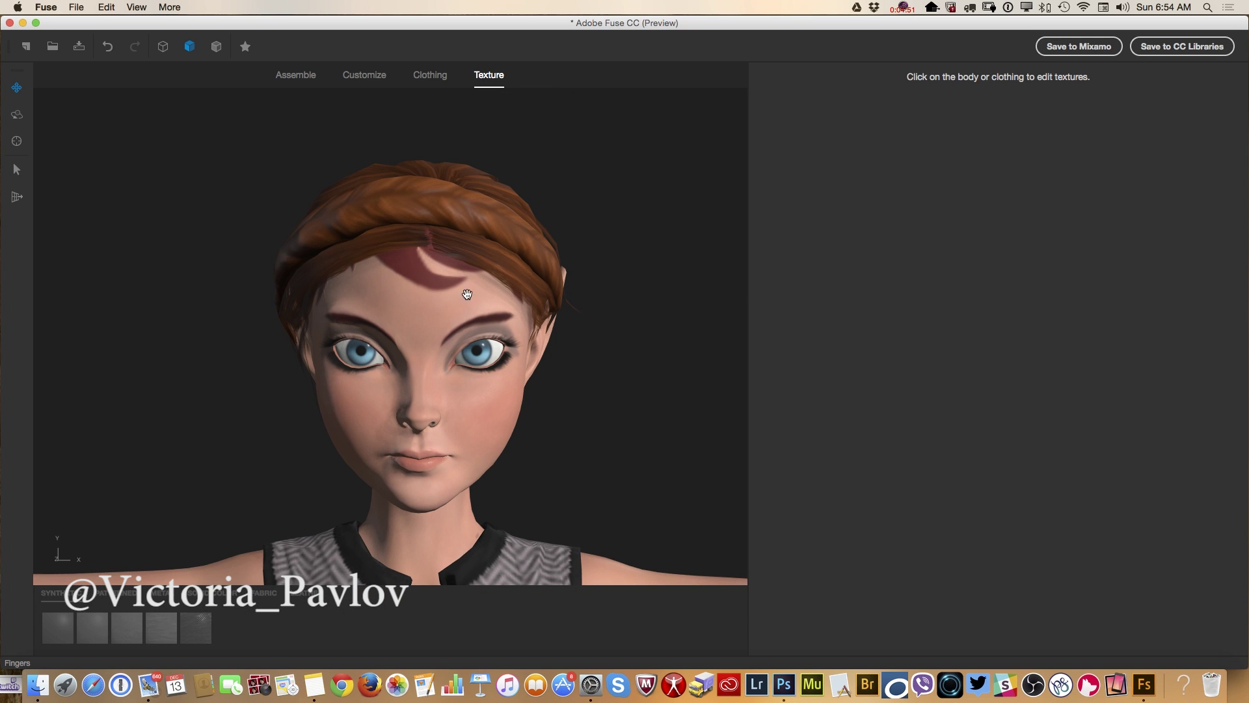
Step: After checking the skin and dress textures, slightly adjust the braided hair's detail amount
left_click(467, 237)
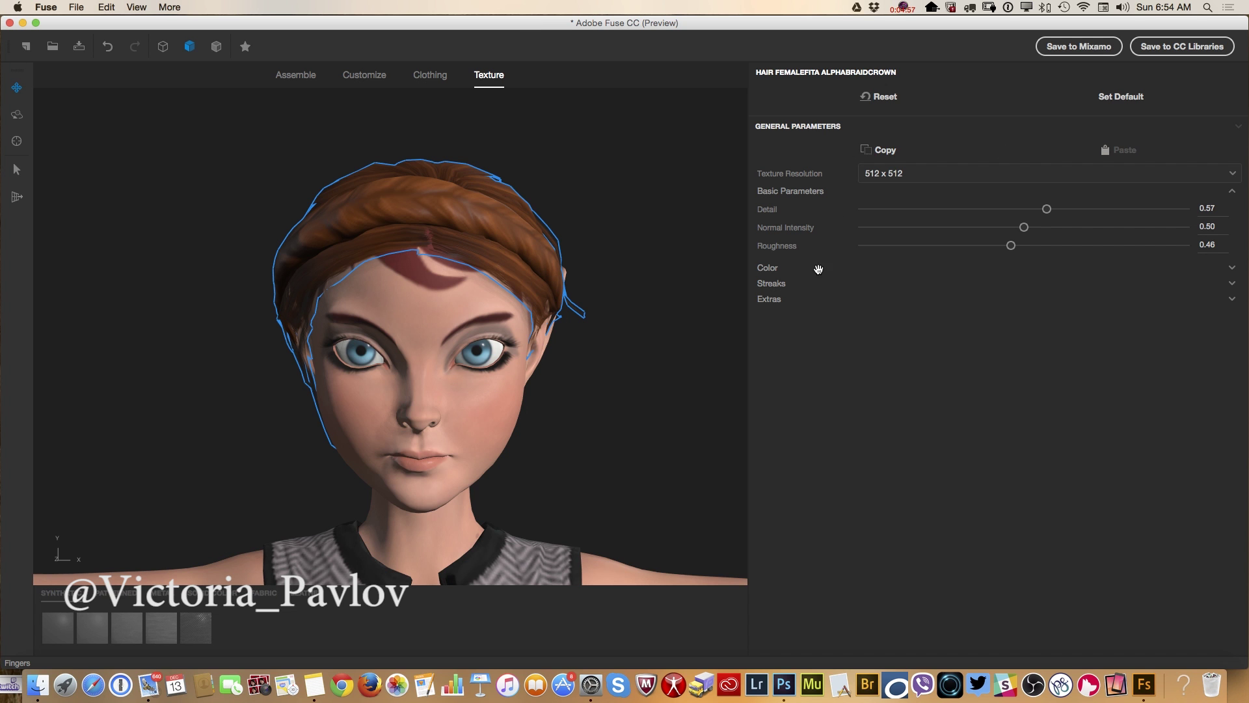
left_click(371, 415)
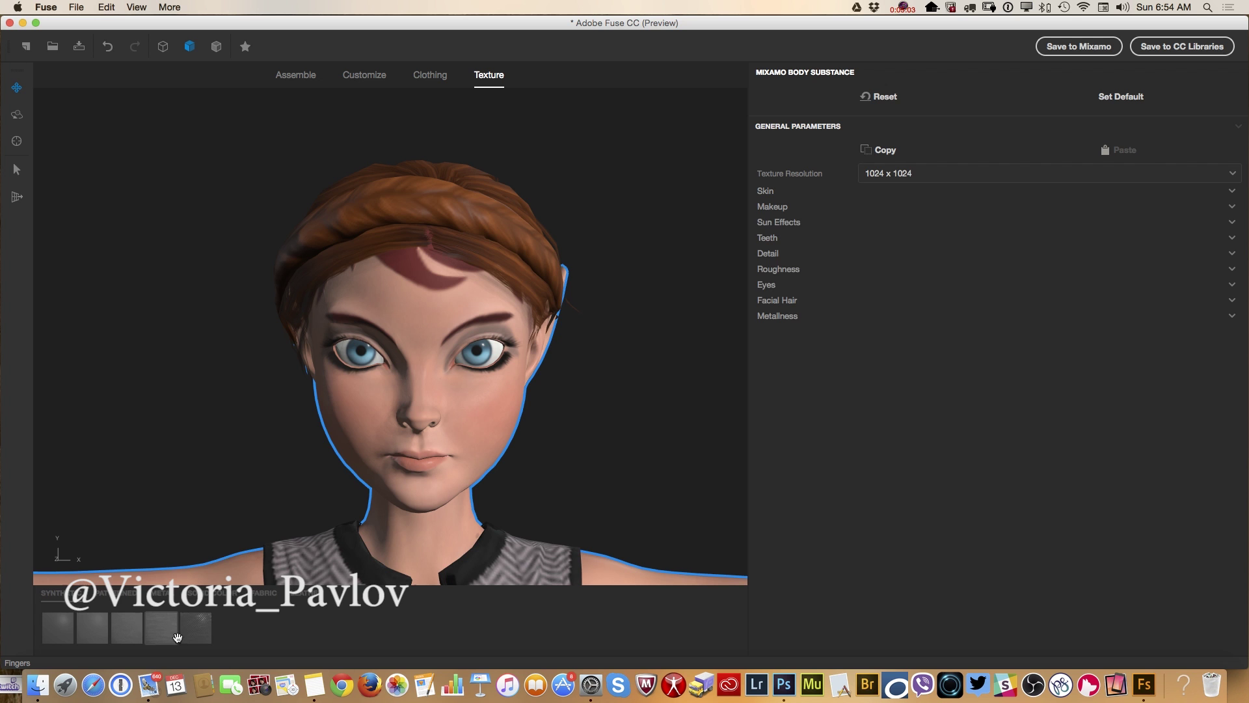
left_click(325, 583)
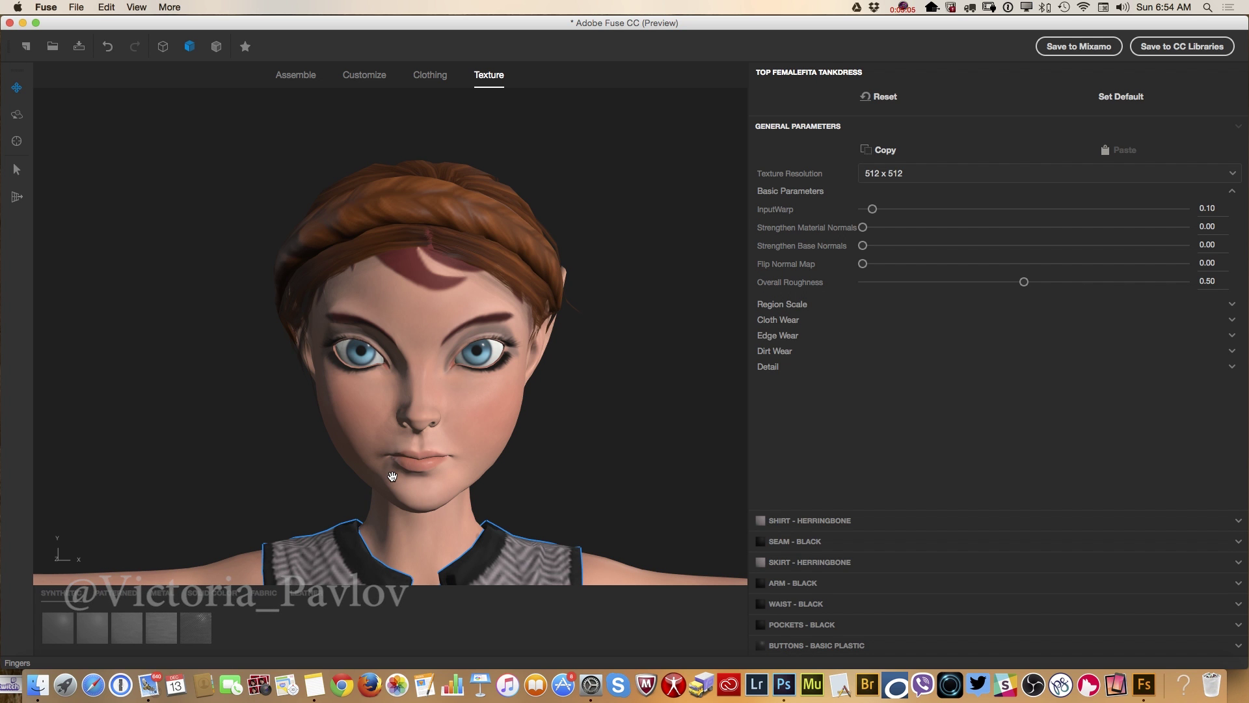
left_click(426, 240)
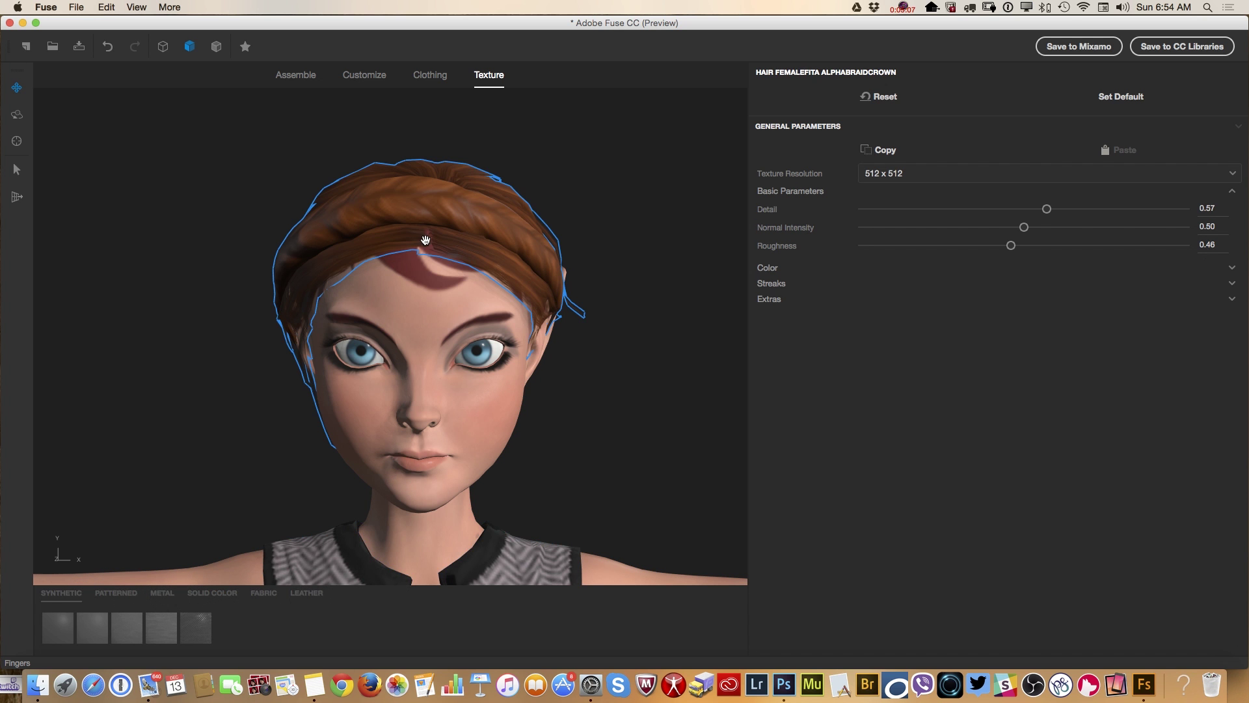
mouse_move(1046, 208)
left_mouse_down()
mouse_move(1051, 226)
mouse_move(1030, 227)
left_mouse_up()
left_click(789, 268)
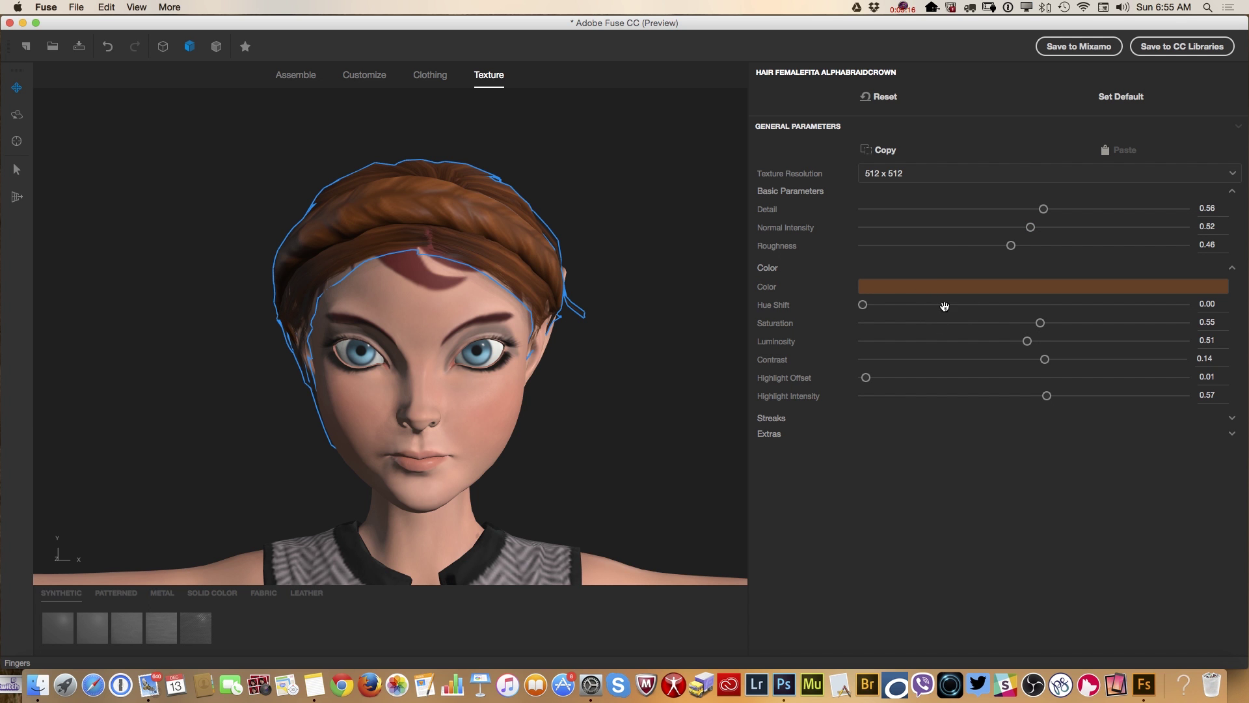
Step: Recolour the braided hair a deep auburn red in the Select Color dialog
left_click(874, 289)
left_click_drag(666, 212, 817, 233)
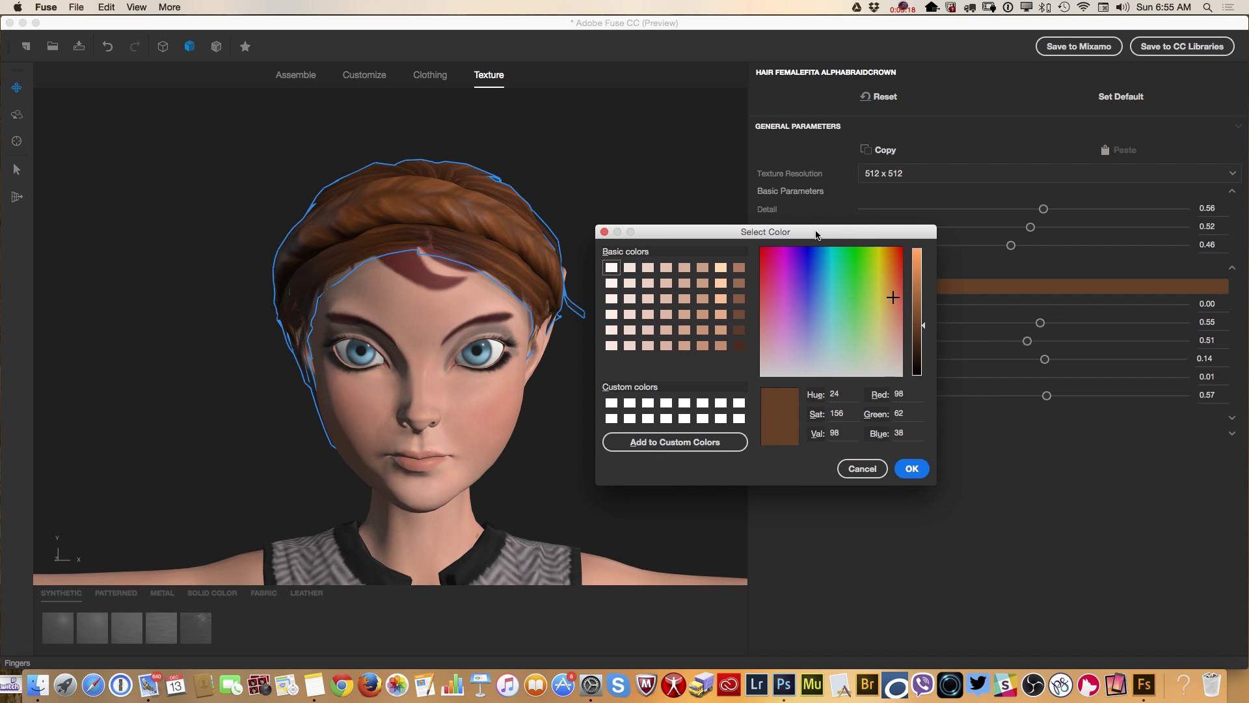
left_click(894, 297)
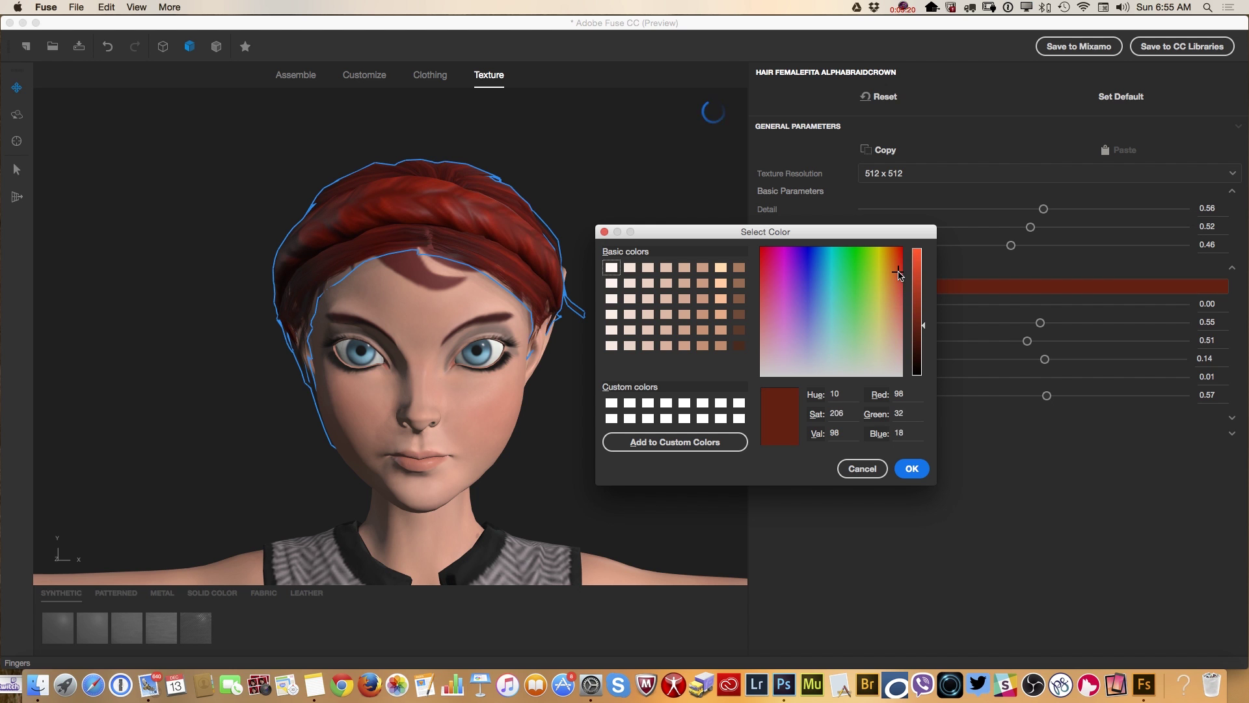
left_click_drag(898, 278, 900, 268)
left_click_drag(919, 325, 922, 350)
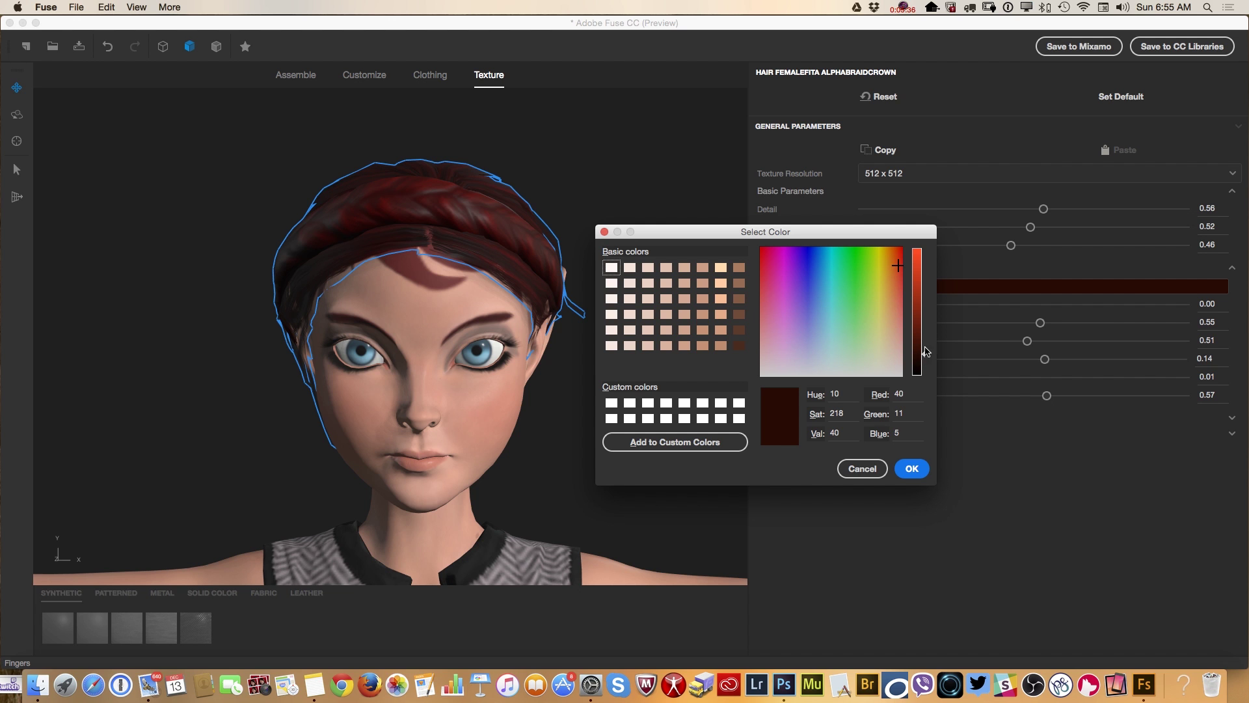
left_click_drag(924, 356, 924, 336)
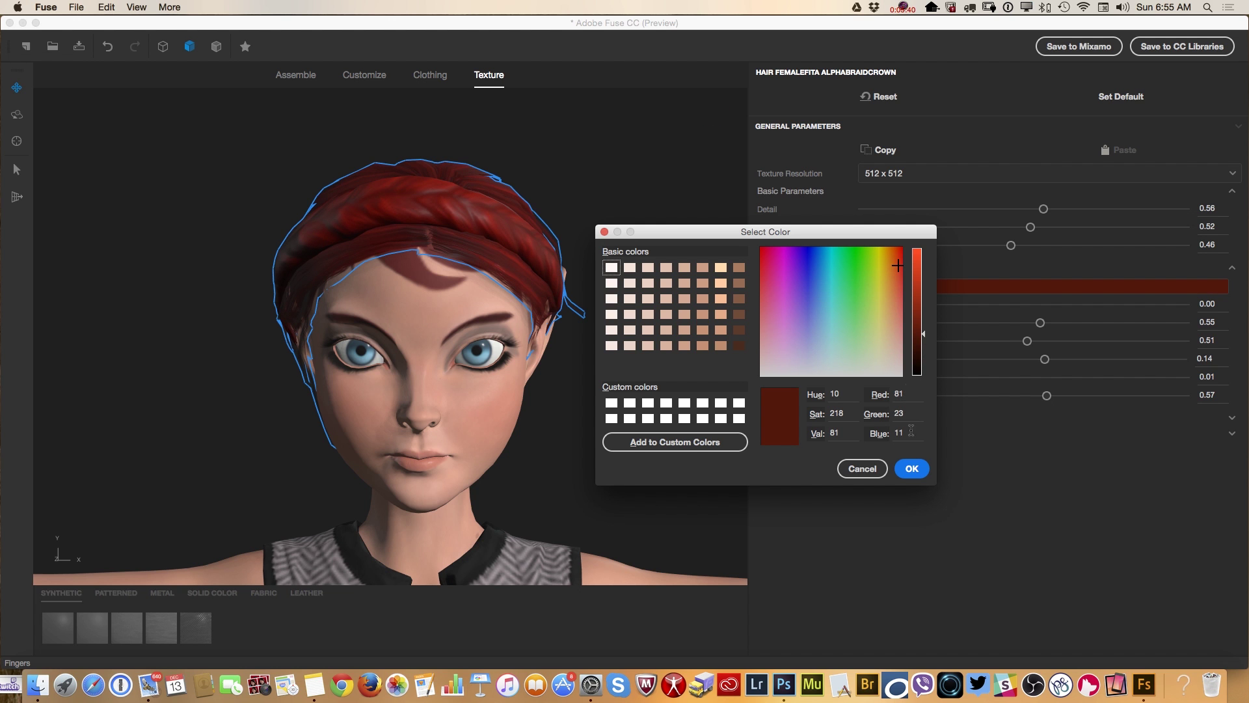
left_click(911, 469)
scroll(530, 411, "down", 5)
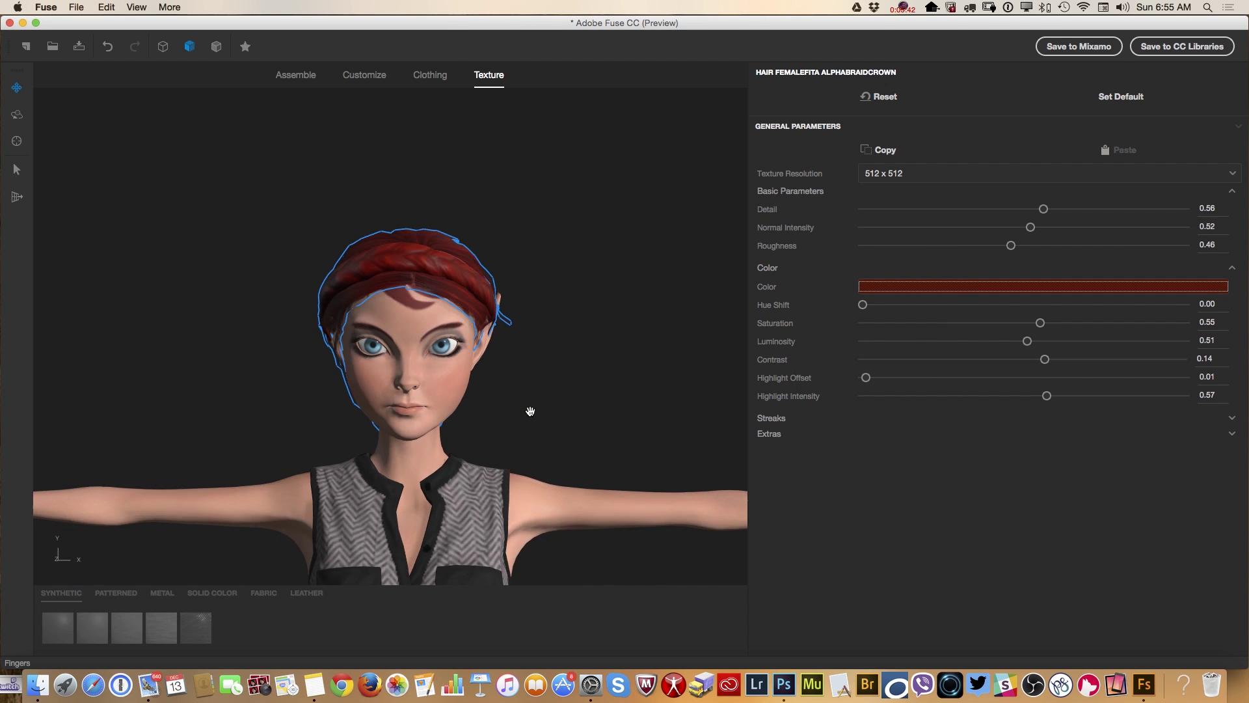
scroll(529, 410, "down", 3)
Step: Select the tank dress and expand its SHIRT and SKIRT - HERRINGBONE material settings
left_click(530, 414)
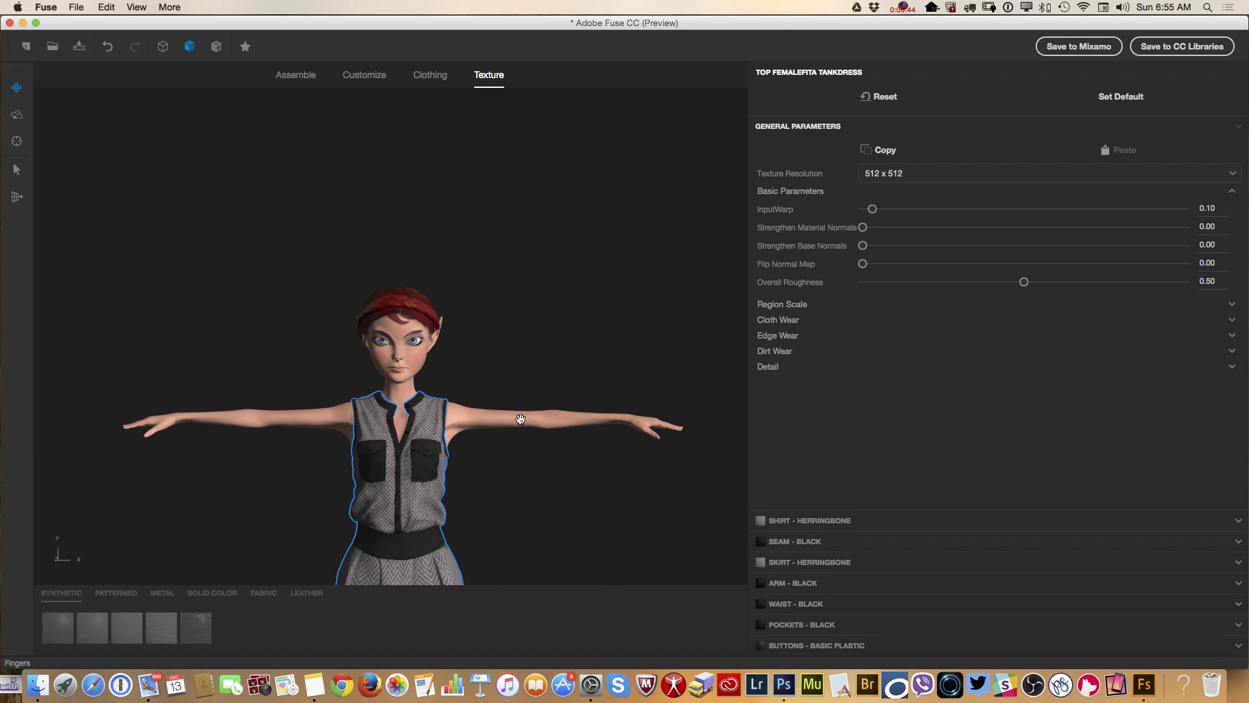
scroll(527, 420, "down", 3)
scroll(527, 387, "down", 2)
middle_click_drag(485, 471, 508, 322)
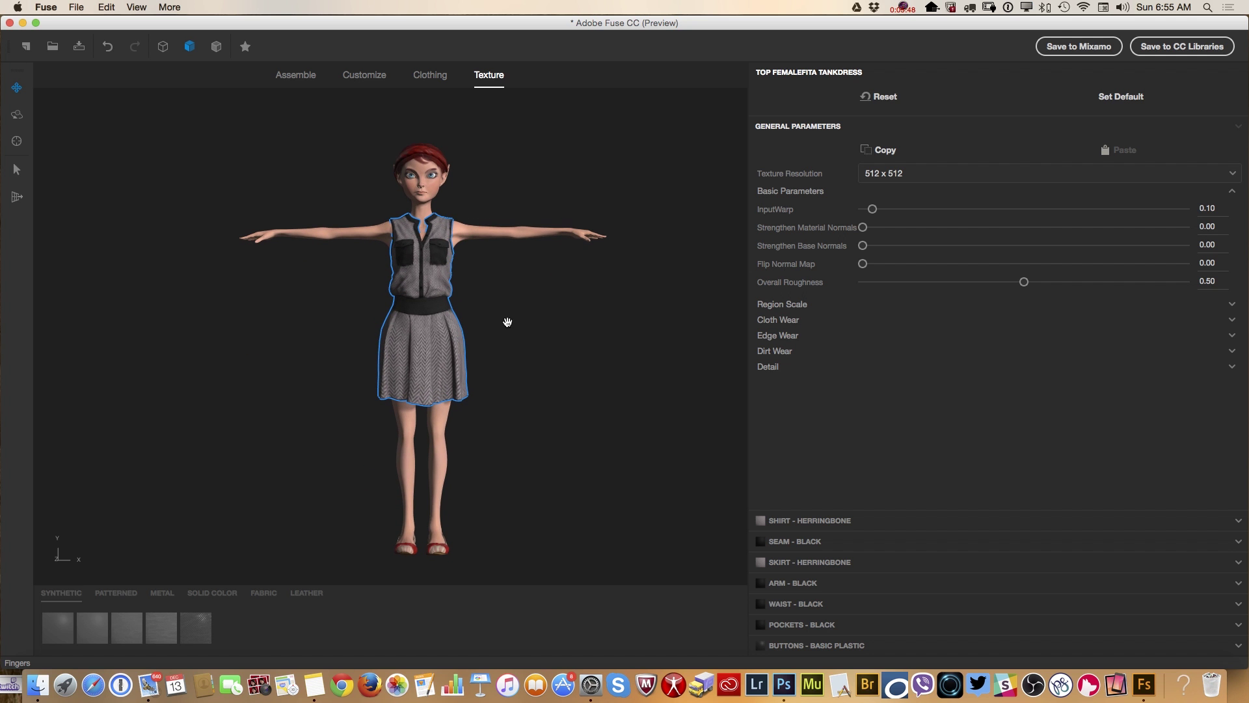
left_click(428, 346)
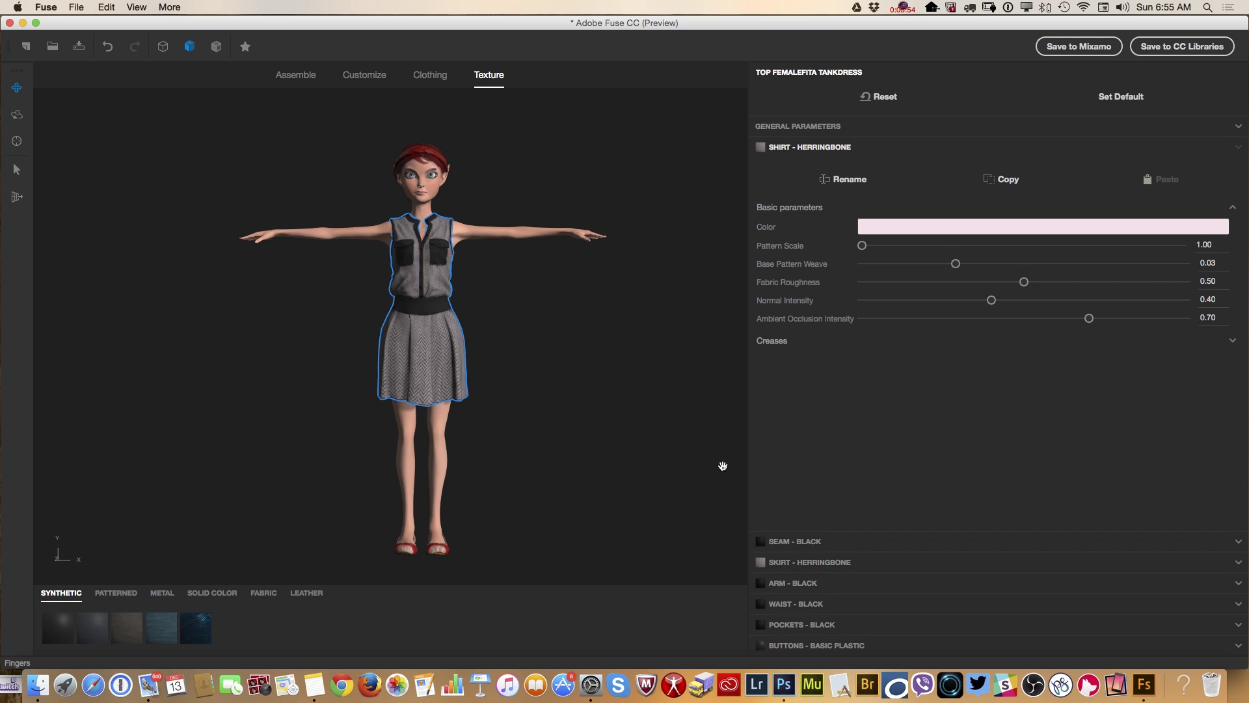
left_click(809, 563)
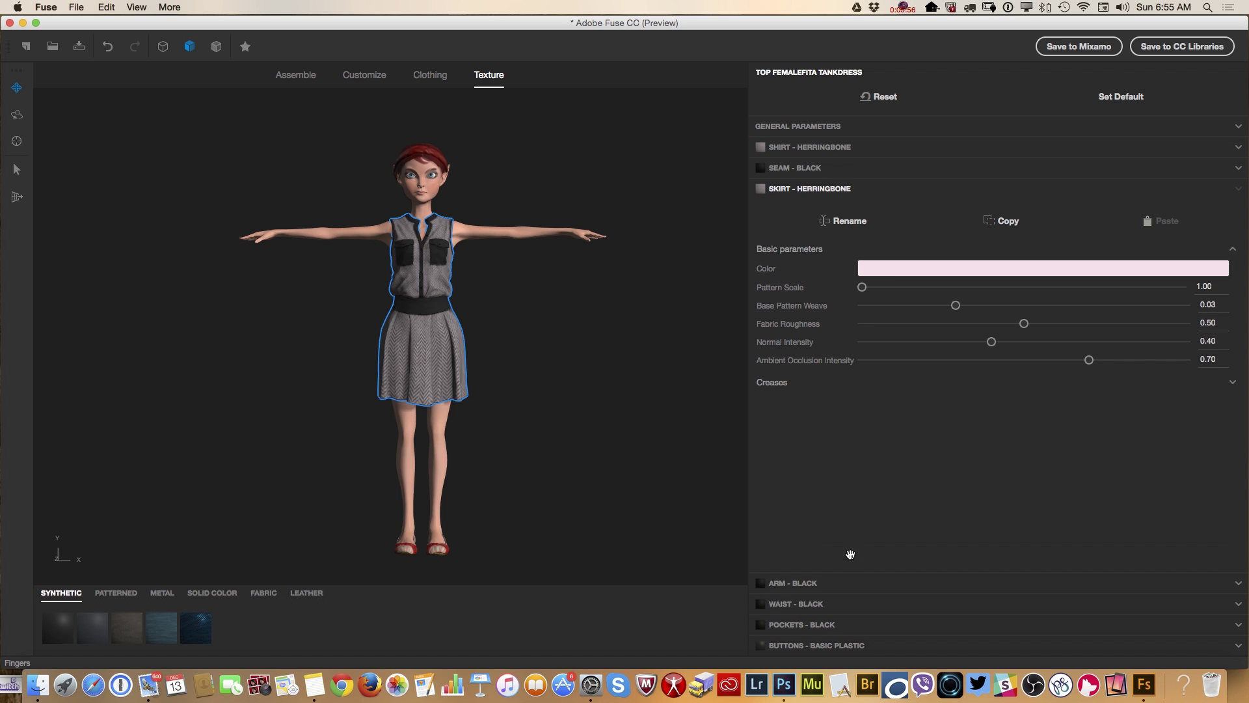
Step: Recolour the herringbone skirt from pale pink to a bright red in Select Color
left_click(899, 269)
left_click_drag(672, 207, 824, 212)
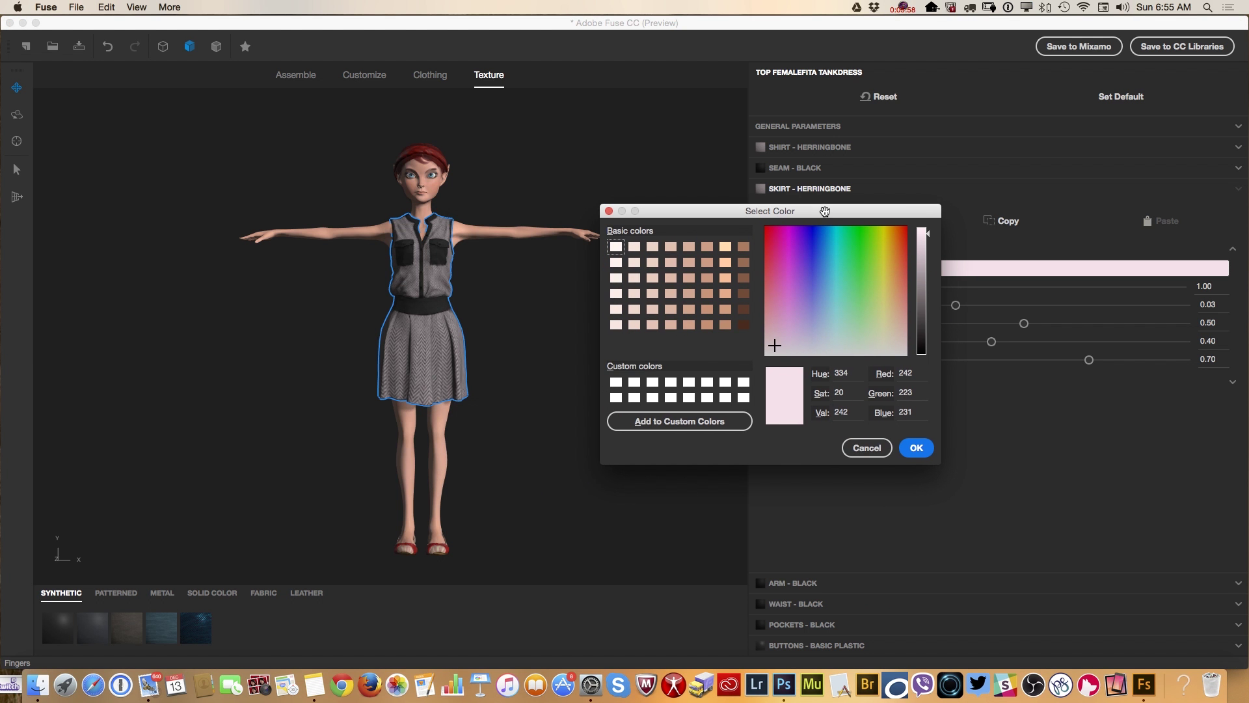
left_click(778, 233)
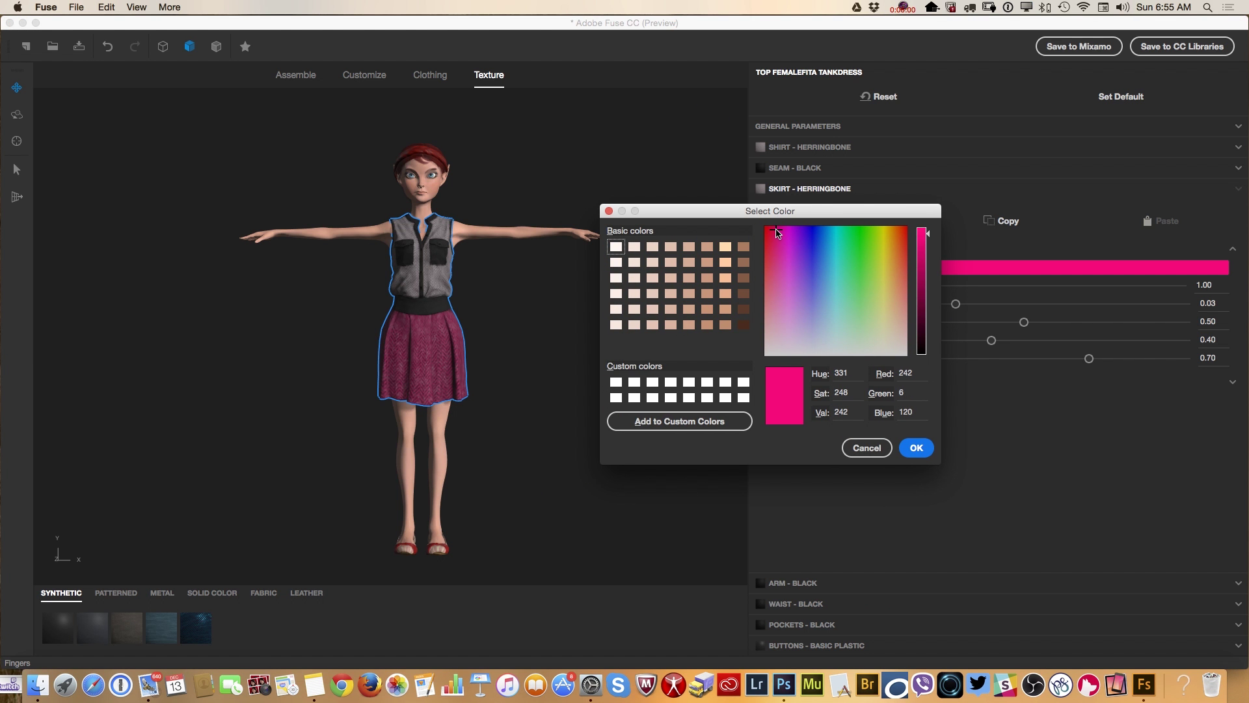
left_click_drag(778, 232, 769, 232)
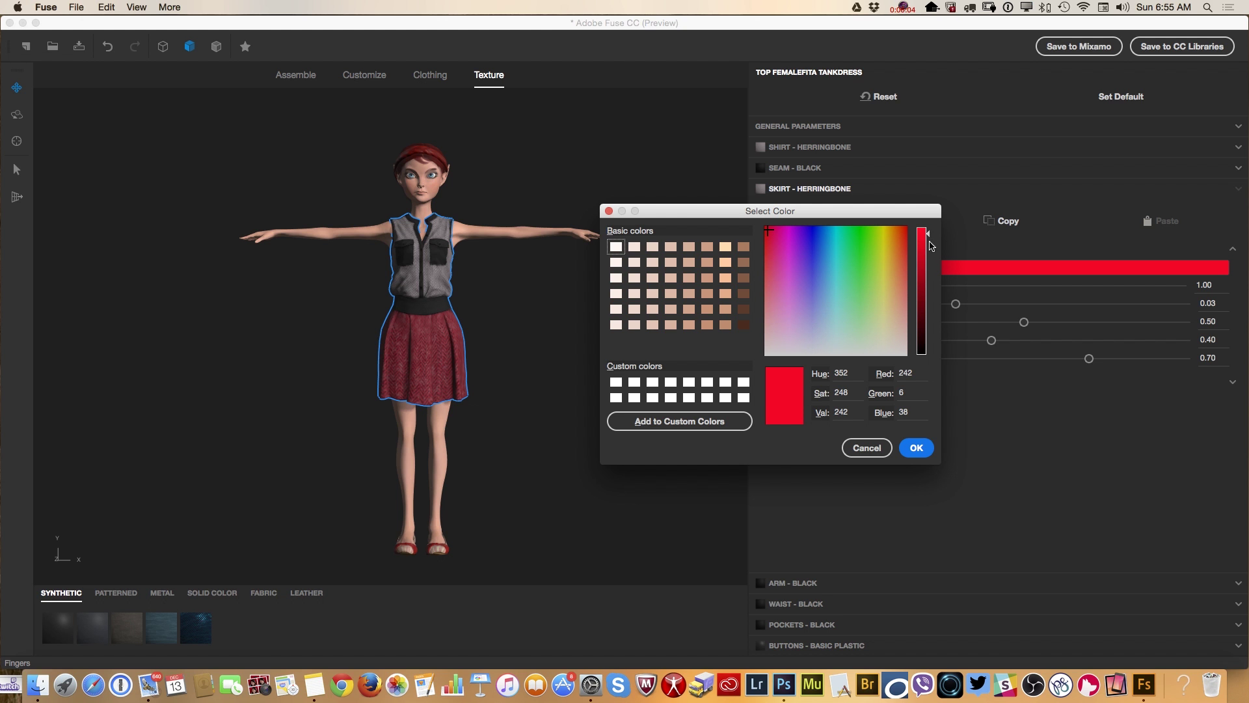
left_click(923, 283)
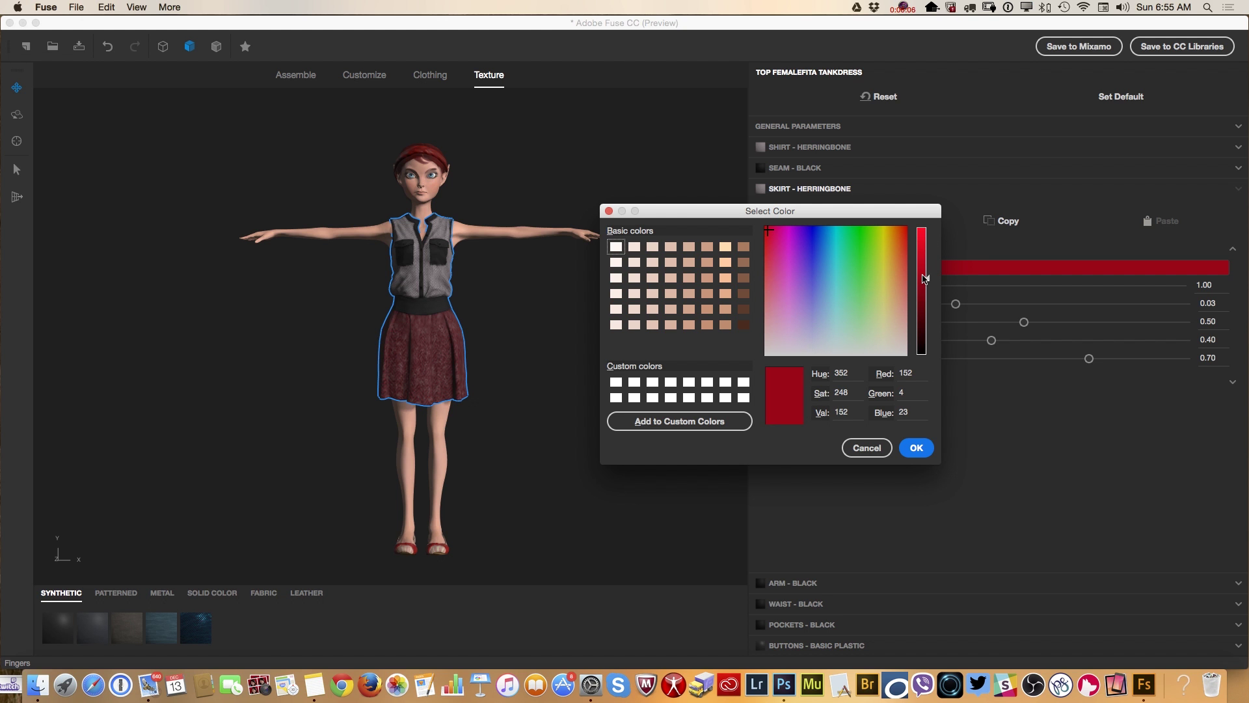
mouse_move(923, 279)
left_mouse_down()
mouse_move(923, 322)
mouse_move(920, 244)
mouse_move(928, 269)
left_mouse_up()
left_click_drag(924, 260, 926, 236)
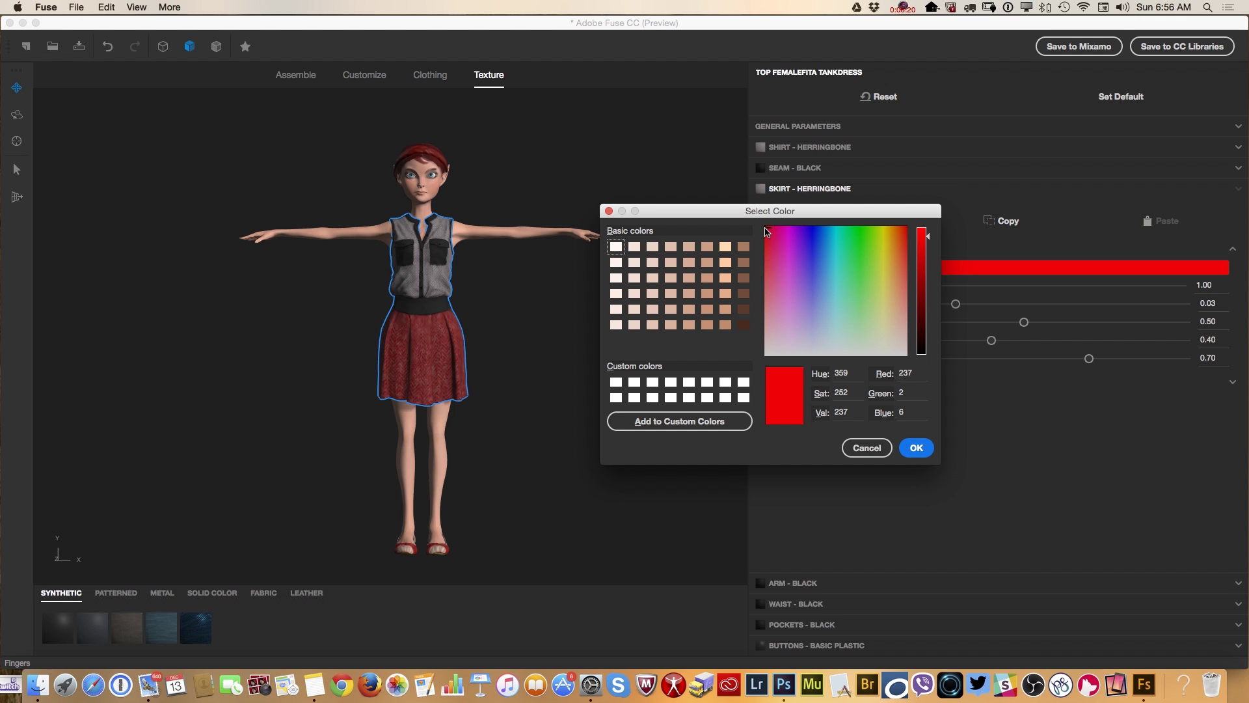
Step: Confirm the skirt's red, then give the herringbone shirt a matching bright red
left_click(916, 448)
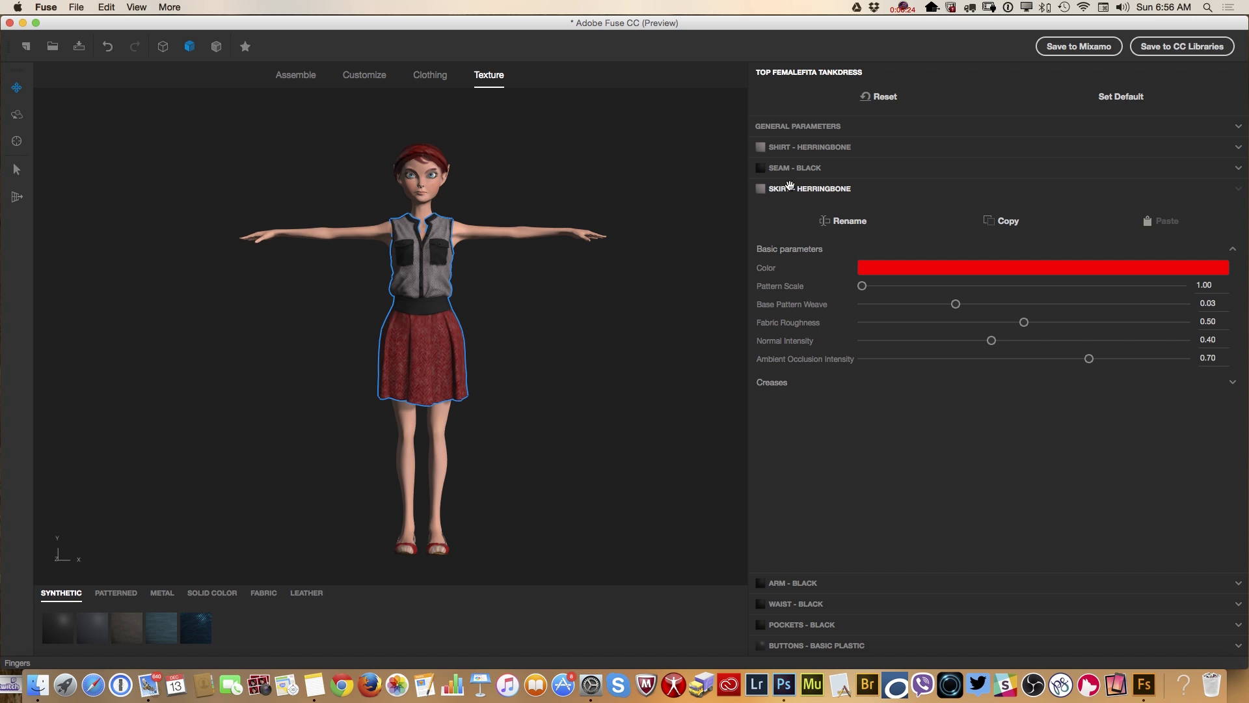
left_click(824, 147)
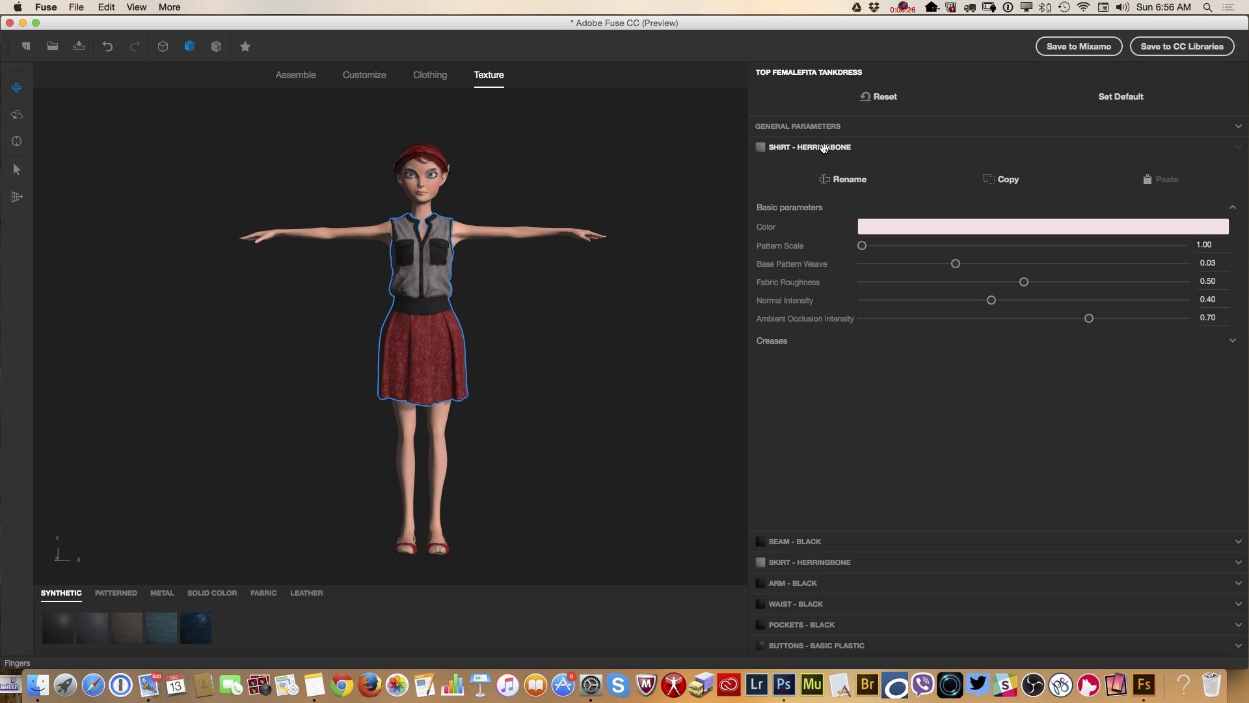
left_click(907, 232)
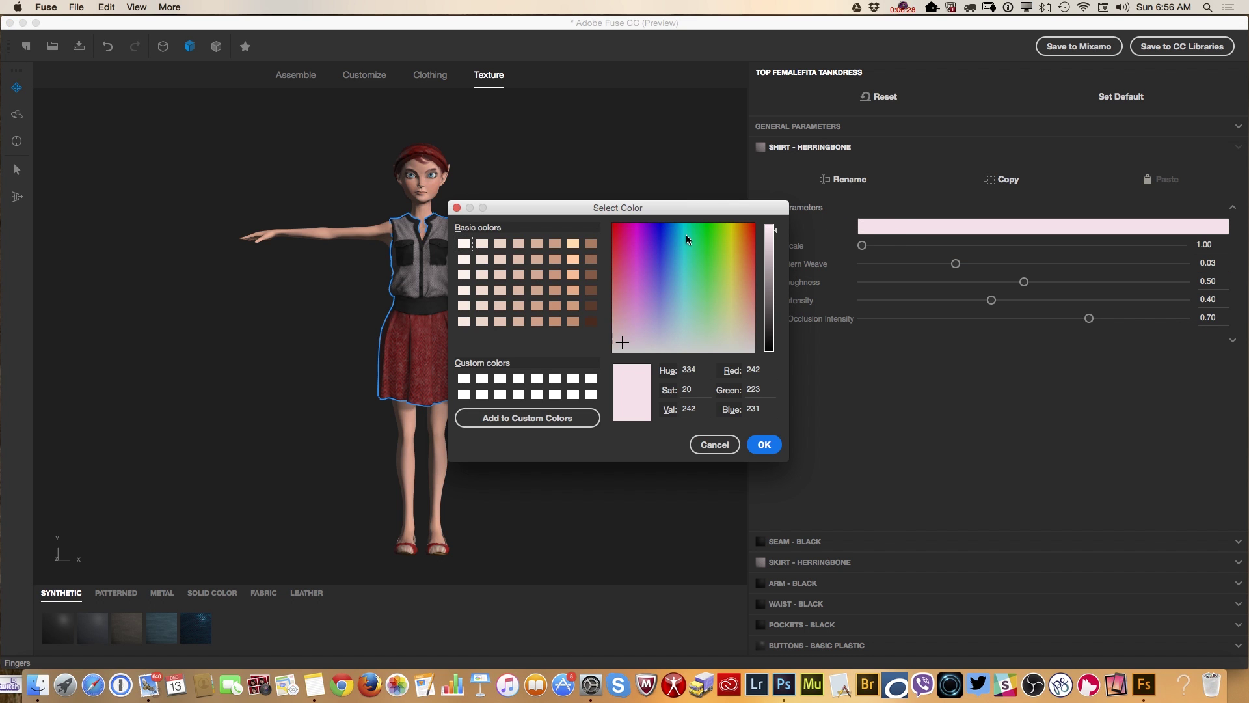
left_click_drag(673, 207, 780, 218)
left_click(723, 237)
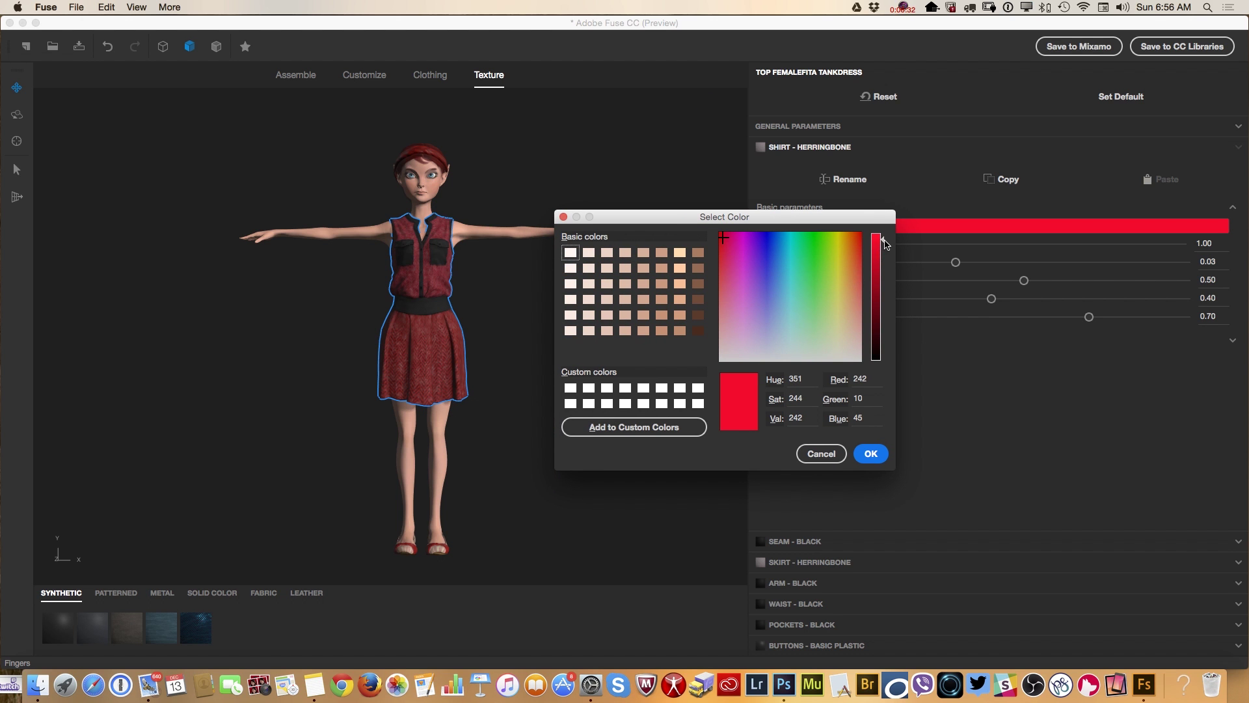
left_click(722, 237)
left_click(870, 452)
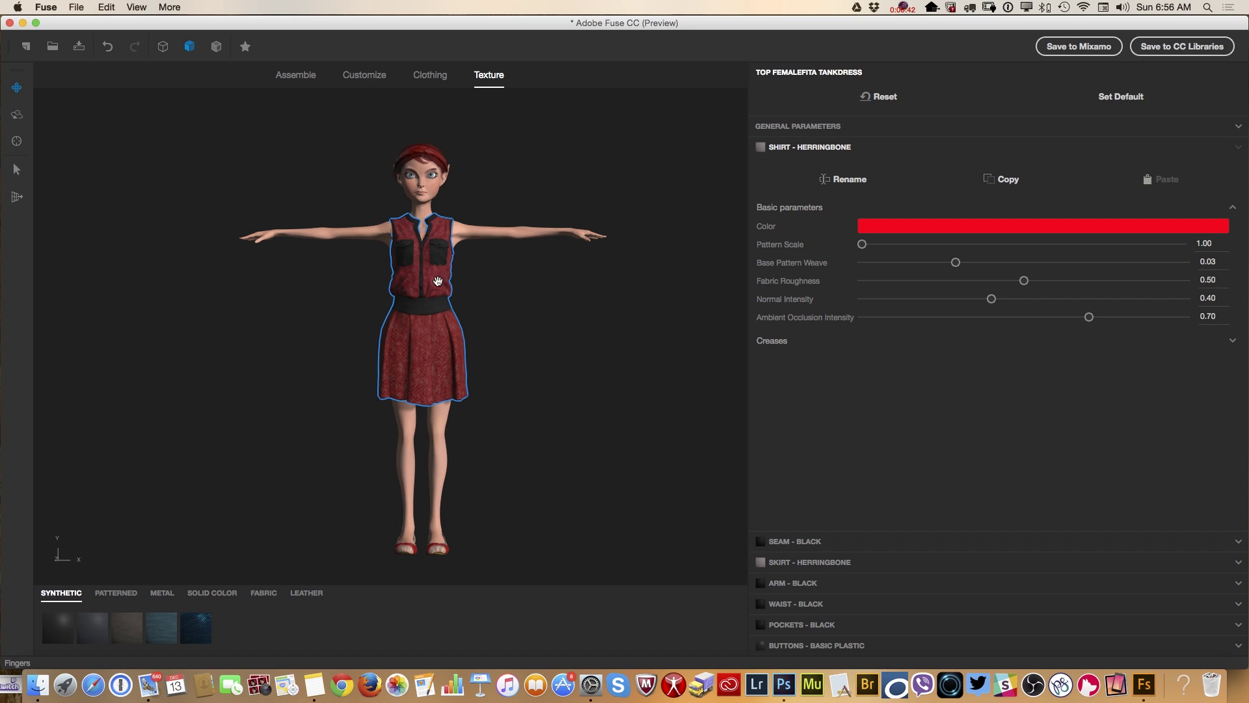
Step: Change the SEAM - BLACK material colour to a bright pure red and confirm it
left_click(796, 540)
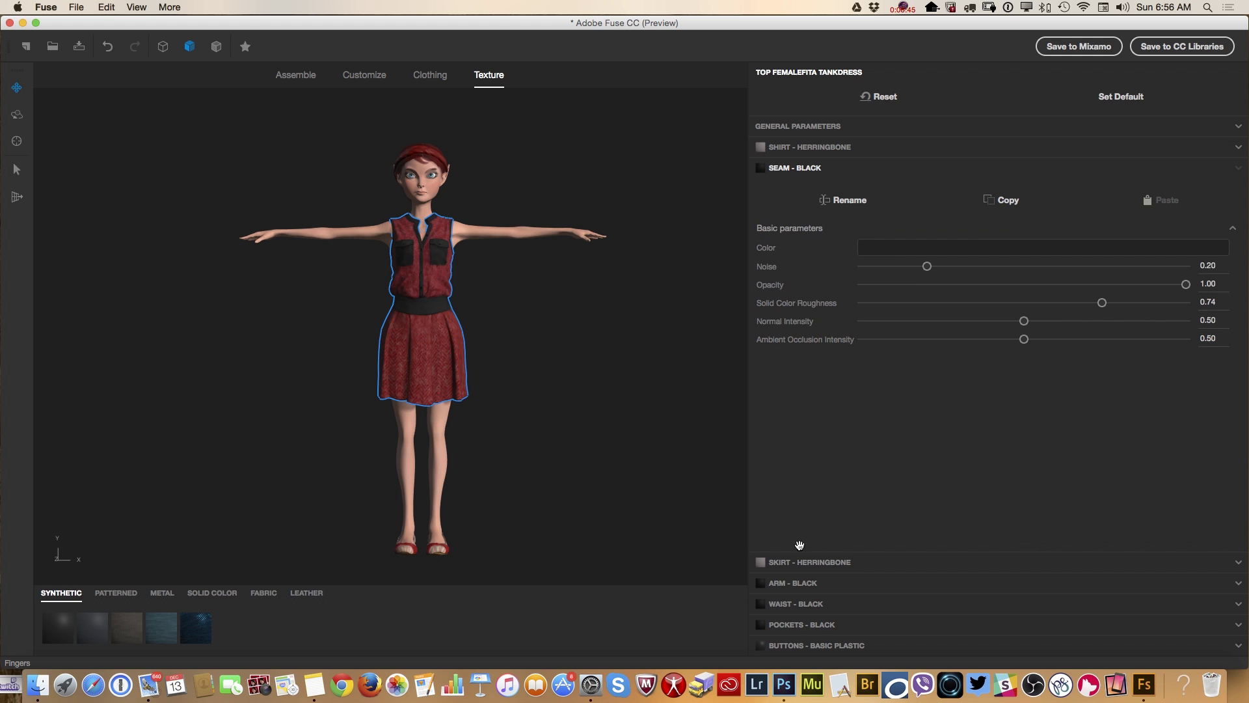
left_click(907, 247)
left_click_drag(679, 209, 837, 227)
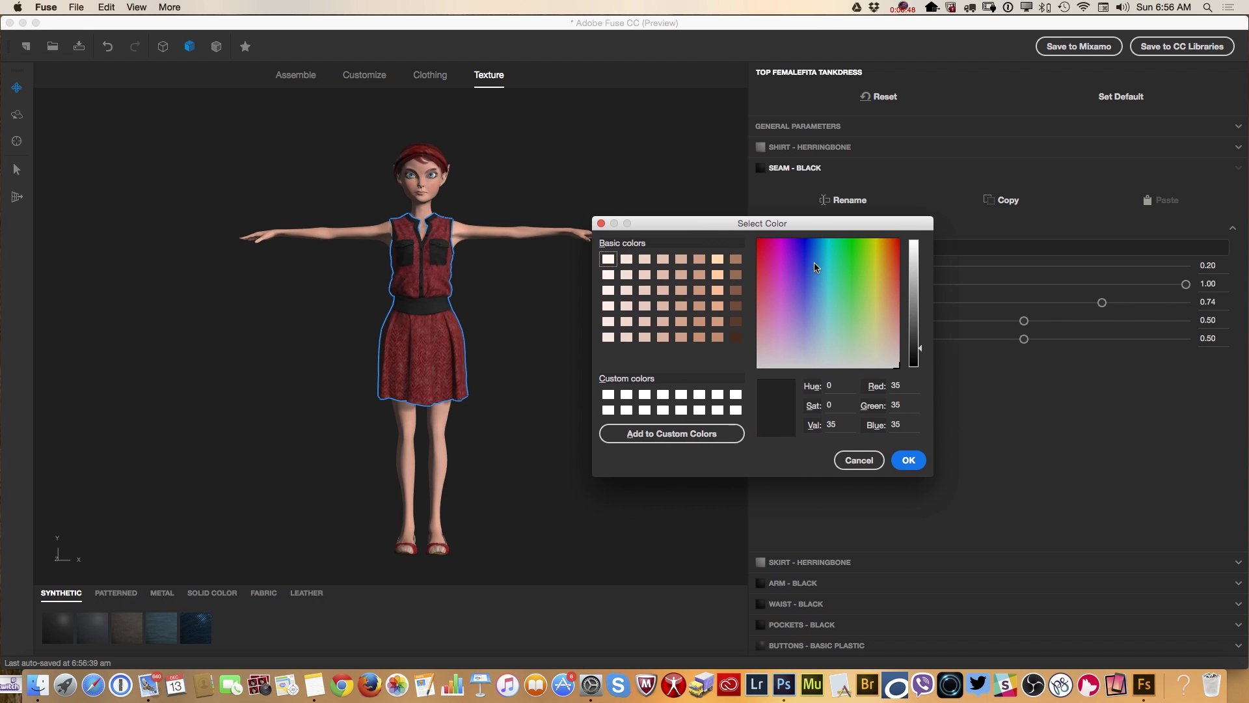
left_click(770, 259)
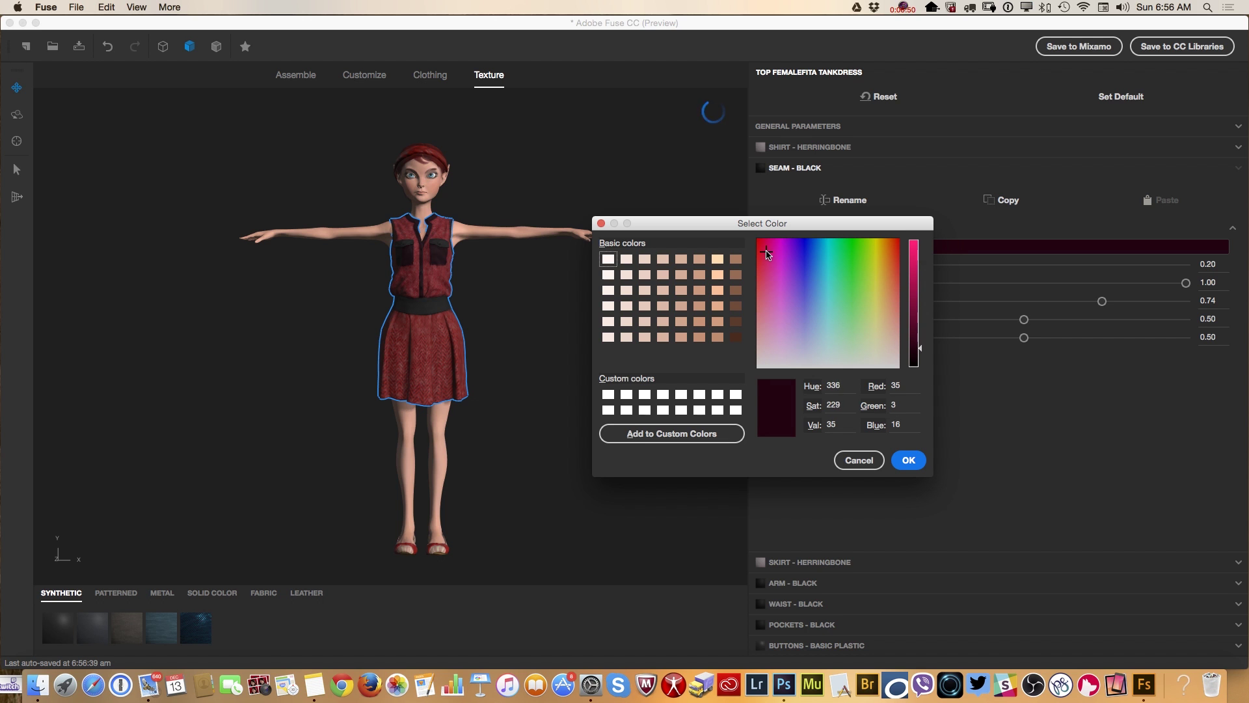
left_click(765, 249)
left_click(914, 269)
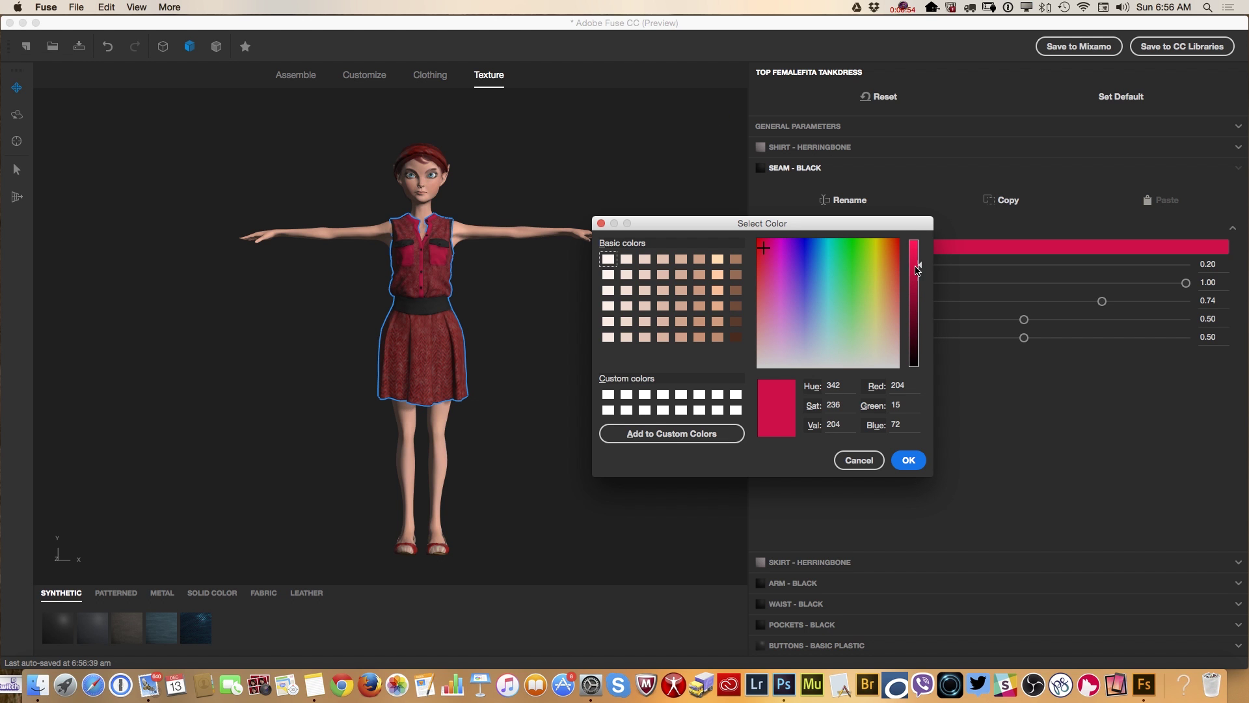
left_click_drag(916, 268, 916, 249)
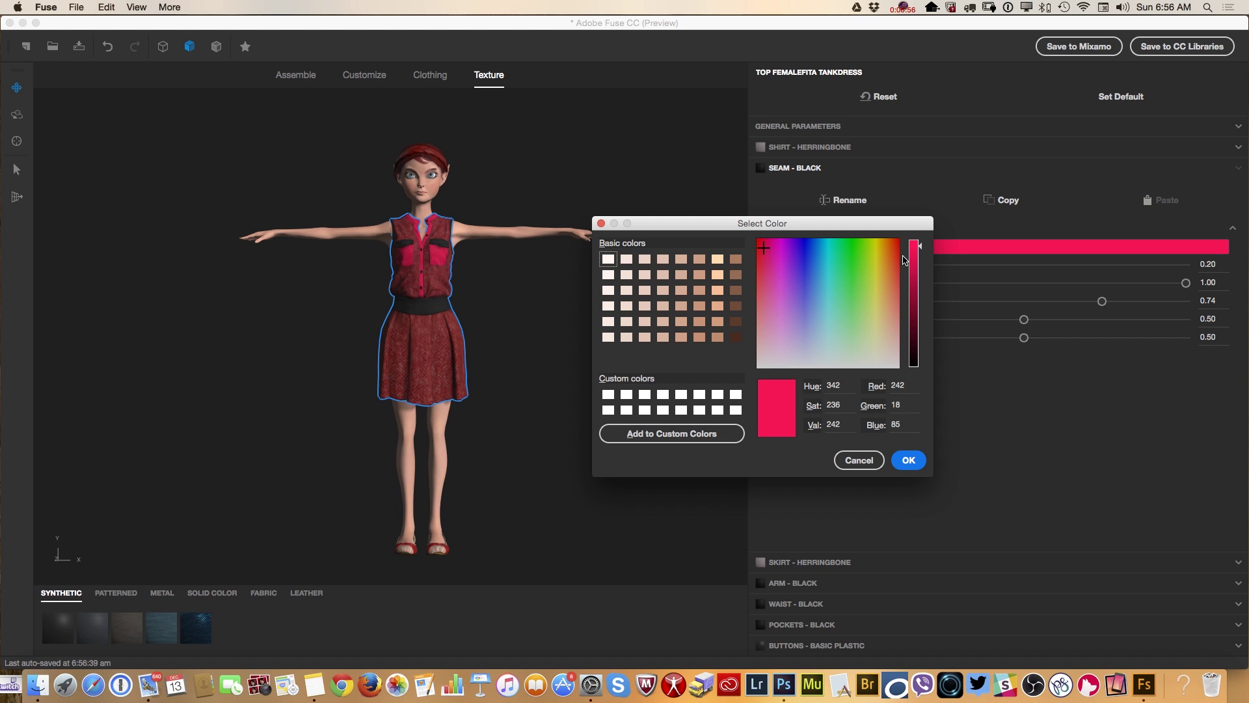
left_click(759, 246)
left_click(909, 460)
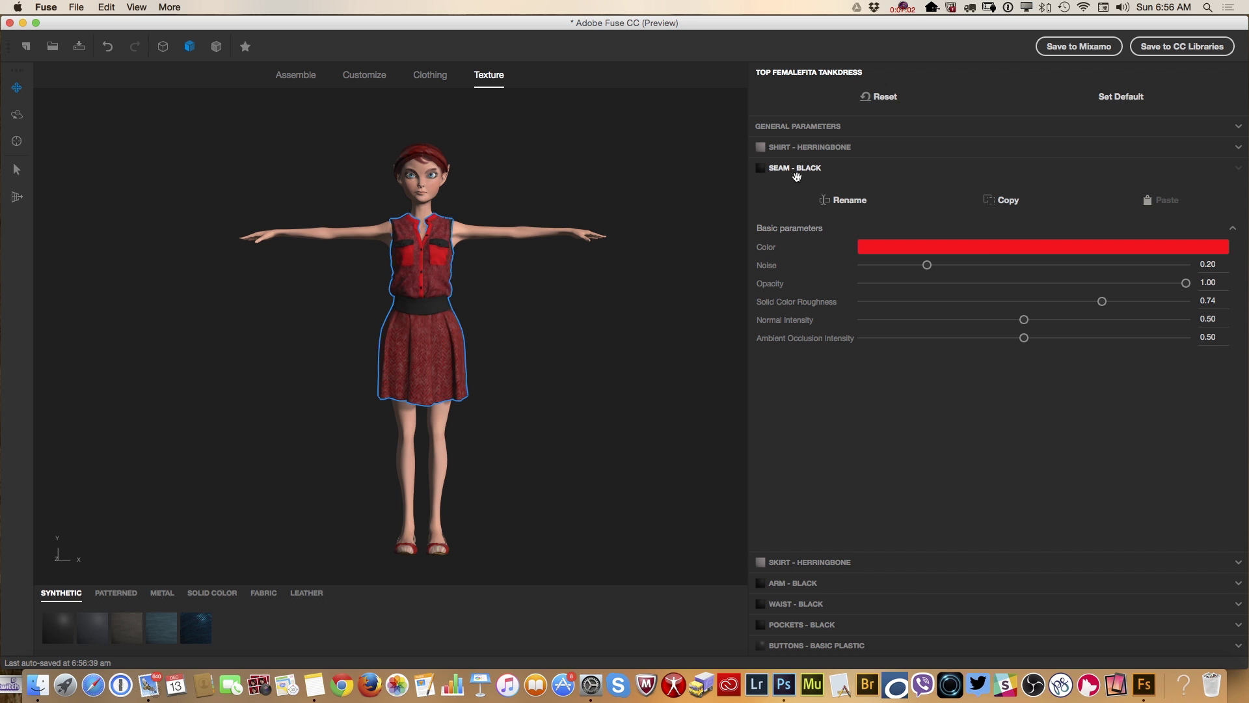
Step: Set the arm trim colour to a vivid red
left_click(797, 582)
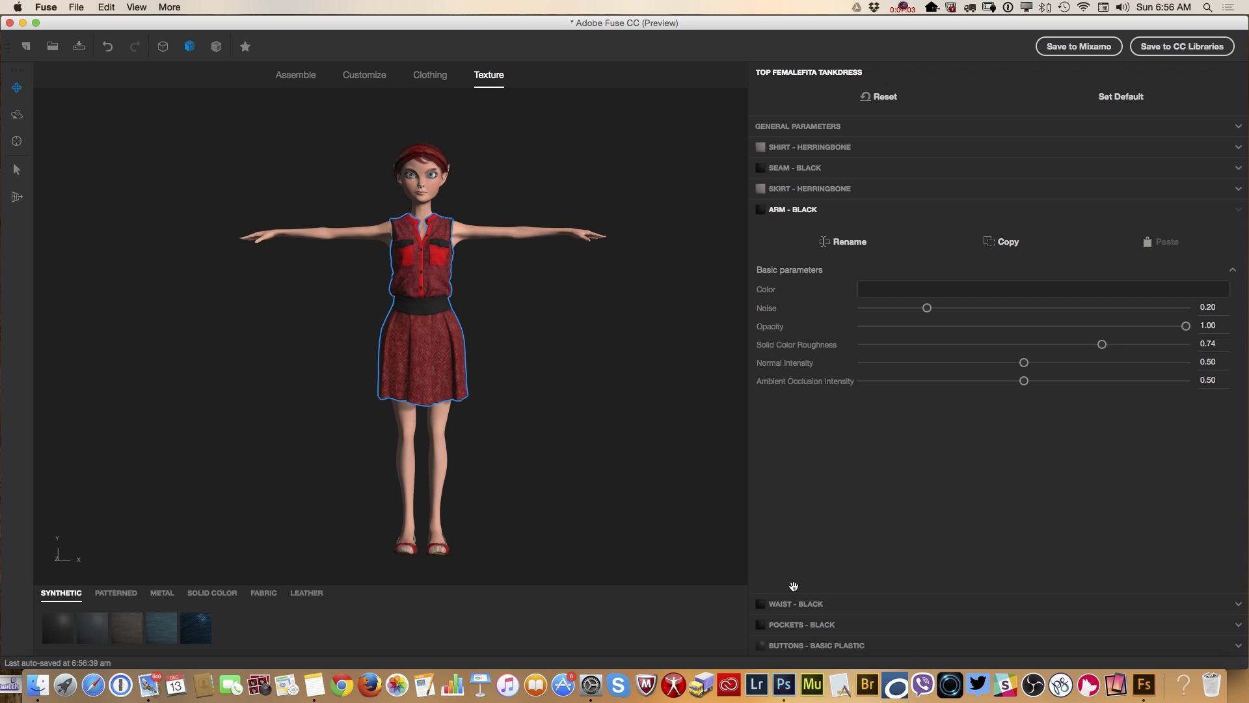
left_click(920, 291)
left_click(618, 234)
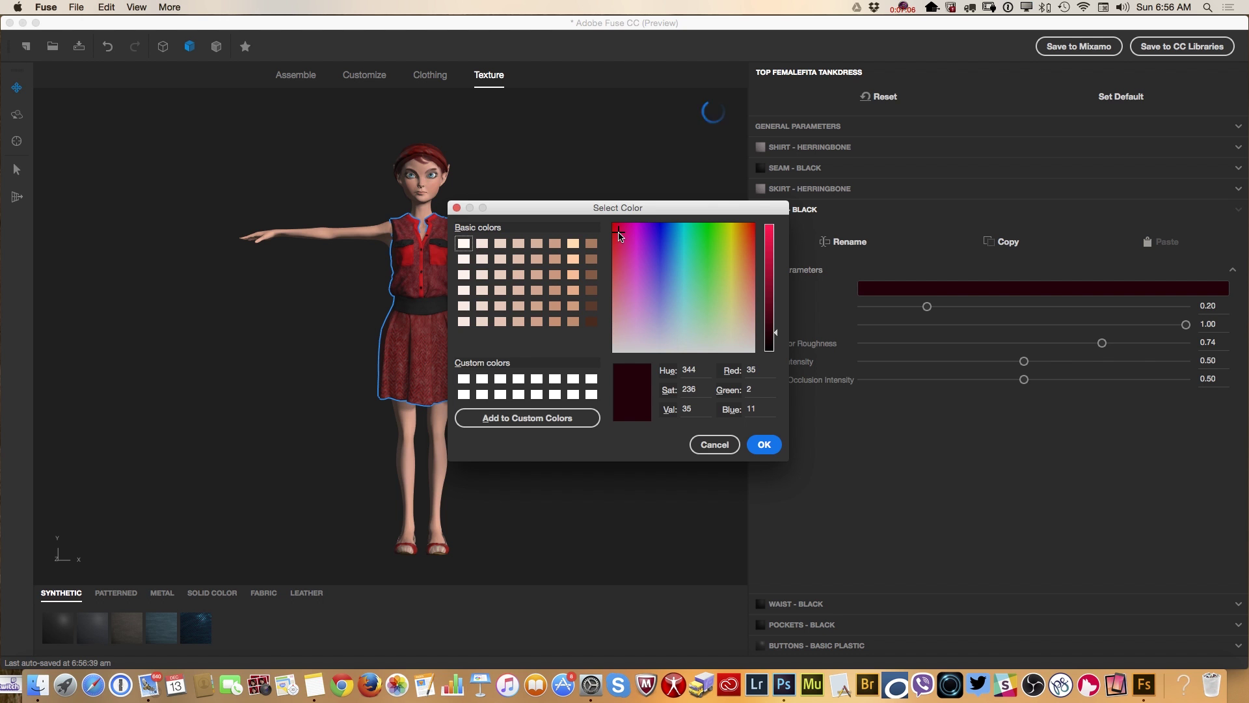
left_click_drag(650, 210, 790, 239)
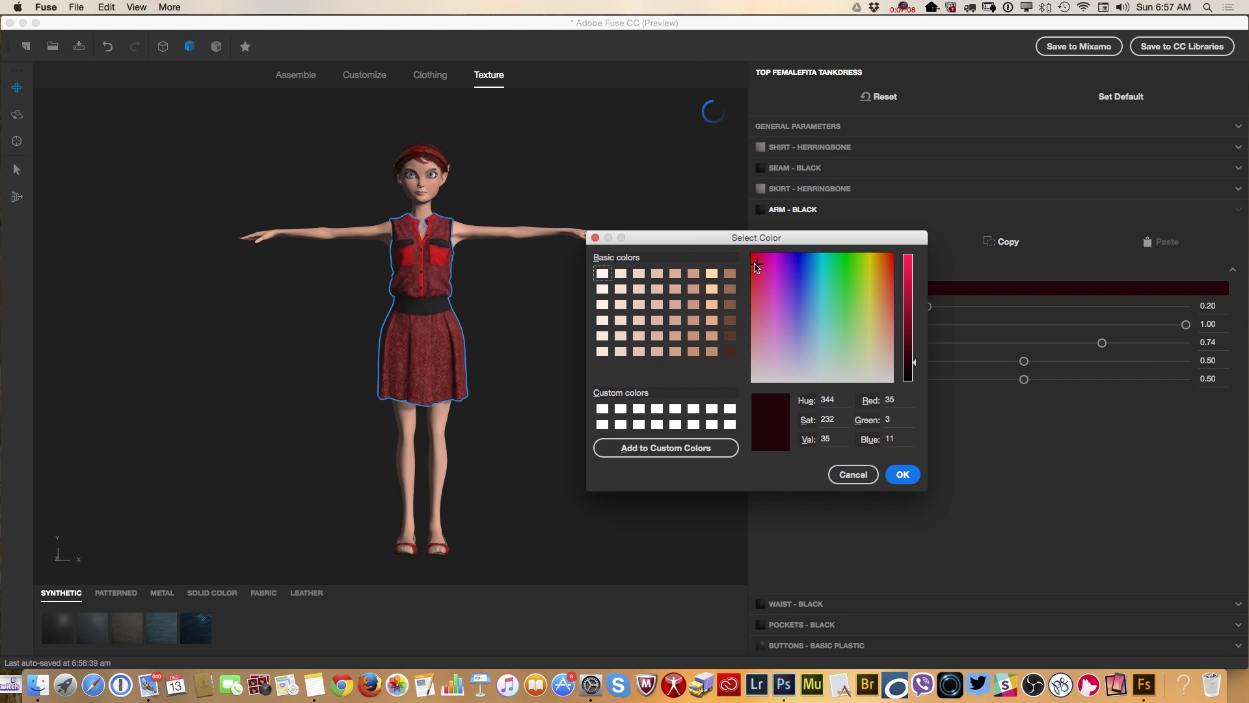
left_click(754, 261)
left_click_drag(914, 371, 915, 275)
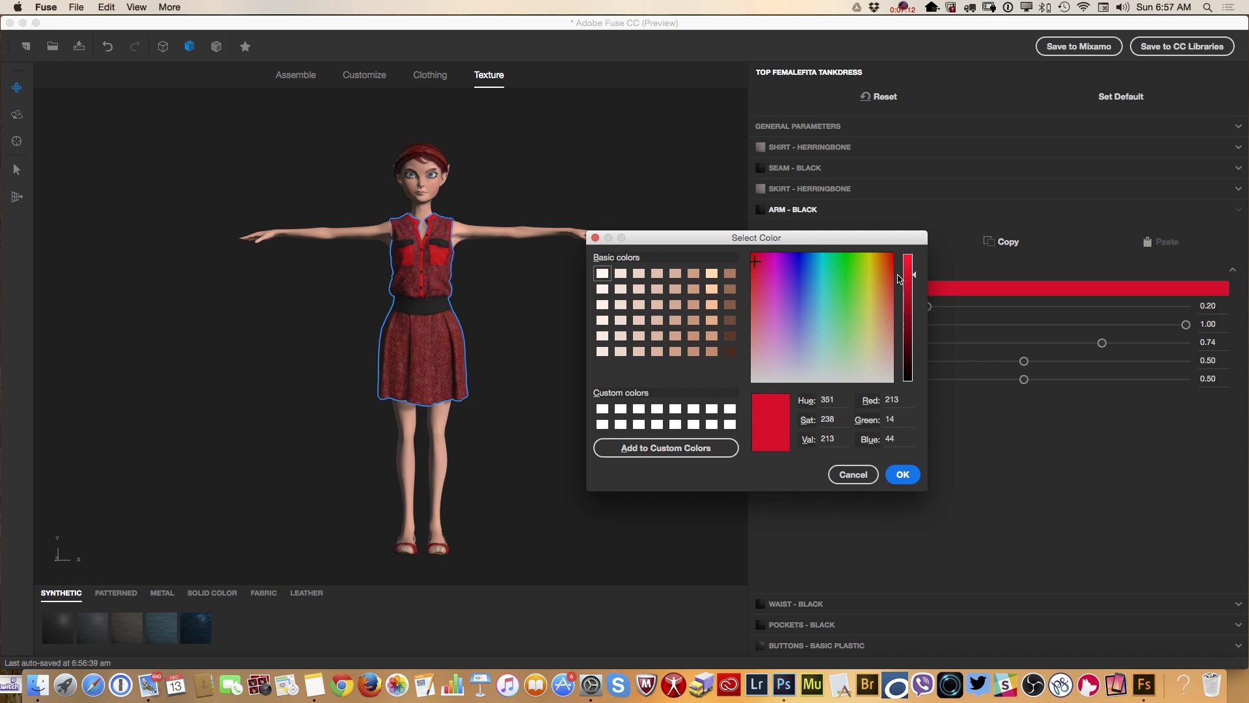
left_click(903, 474)
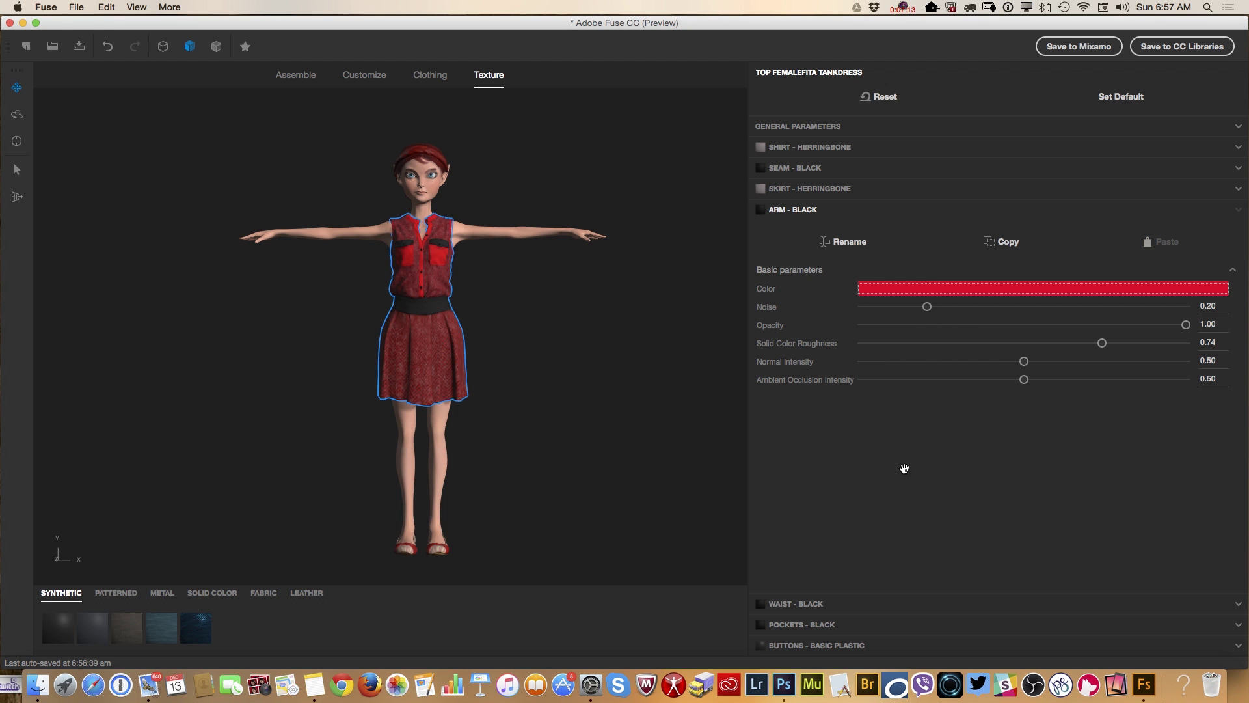
Step: Set the waist band colour to a bright red
left_click(808, 603)
left_click(902, 310)
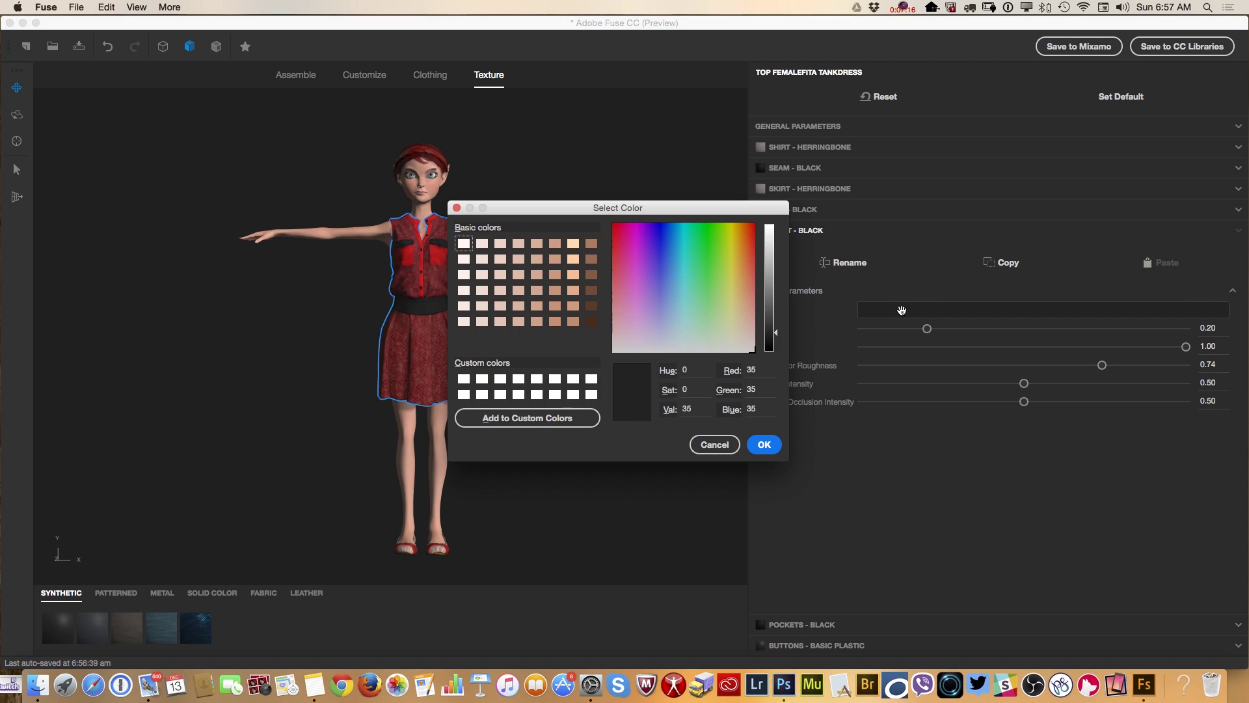
left_click(616, 228)
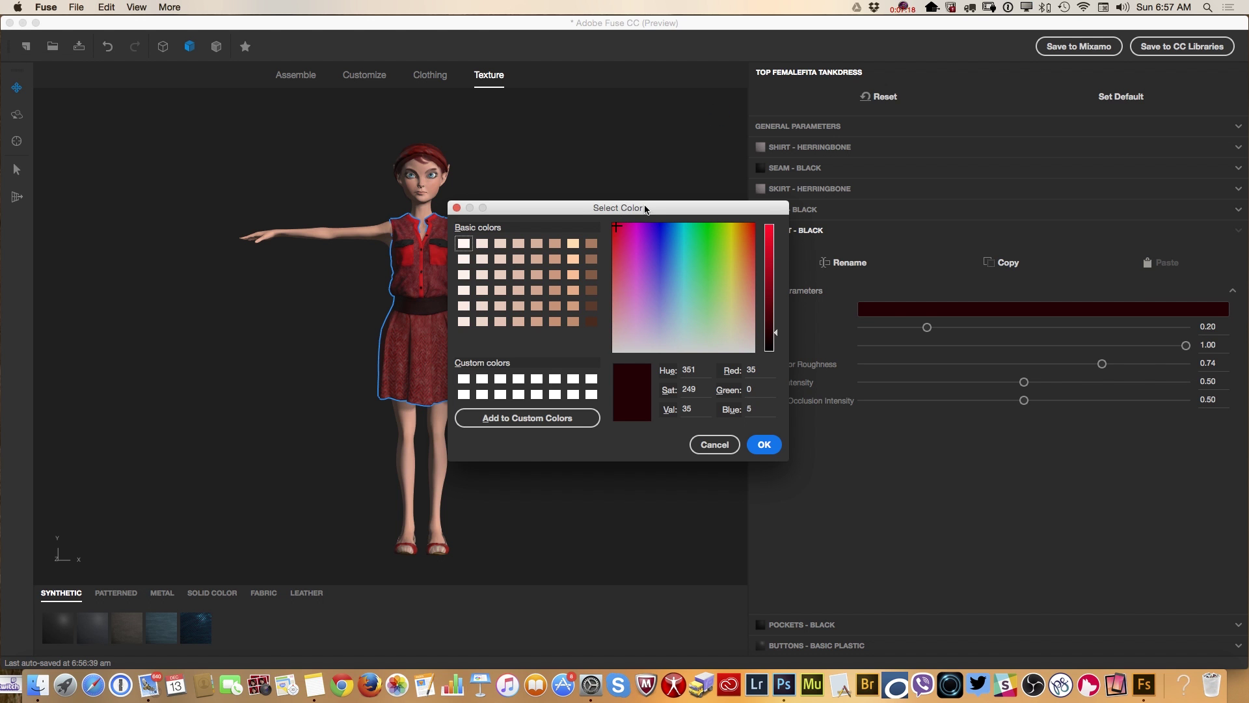
left_click_drag(650, 210, 767, 227)
left_click(888, 260)
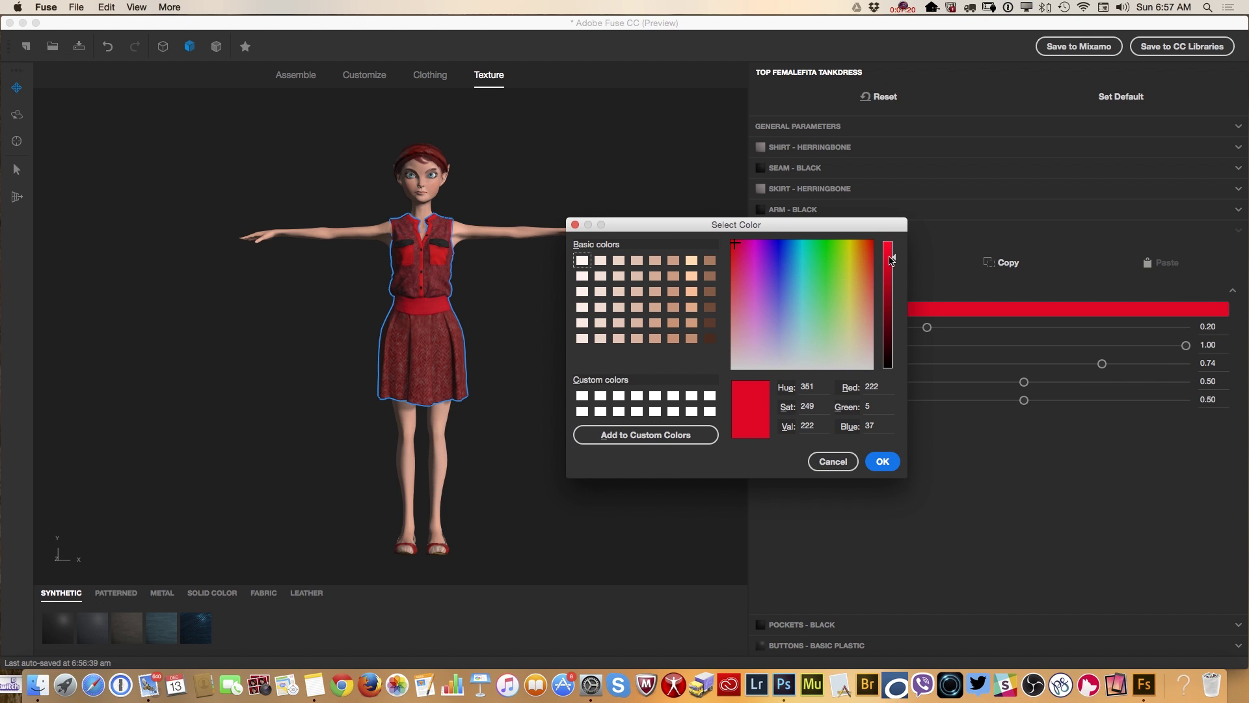
left_click_drag(888, 259, 894, 253)
left_click(882, 461)
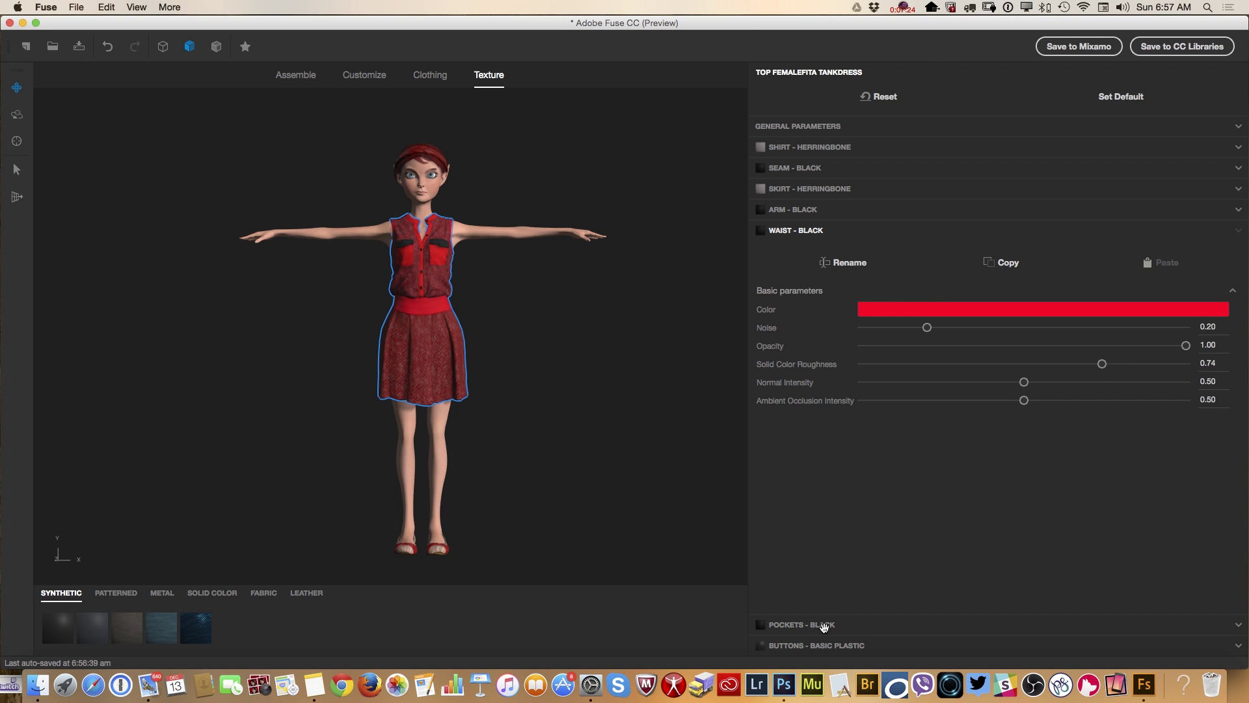
Step: Give the pockets a vivid red colour
left_click(802, 623)
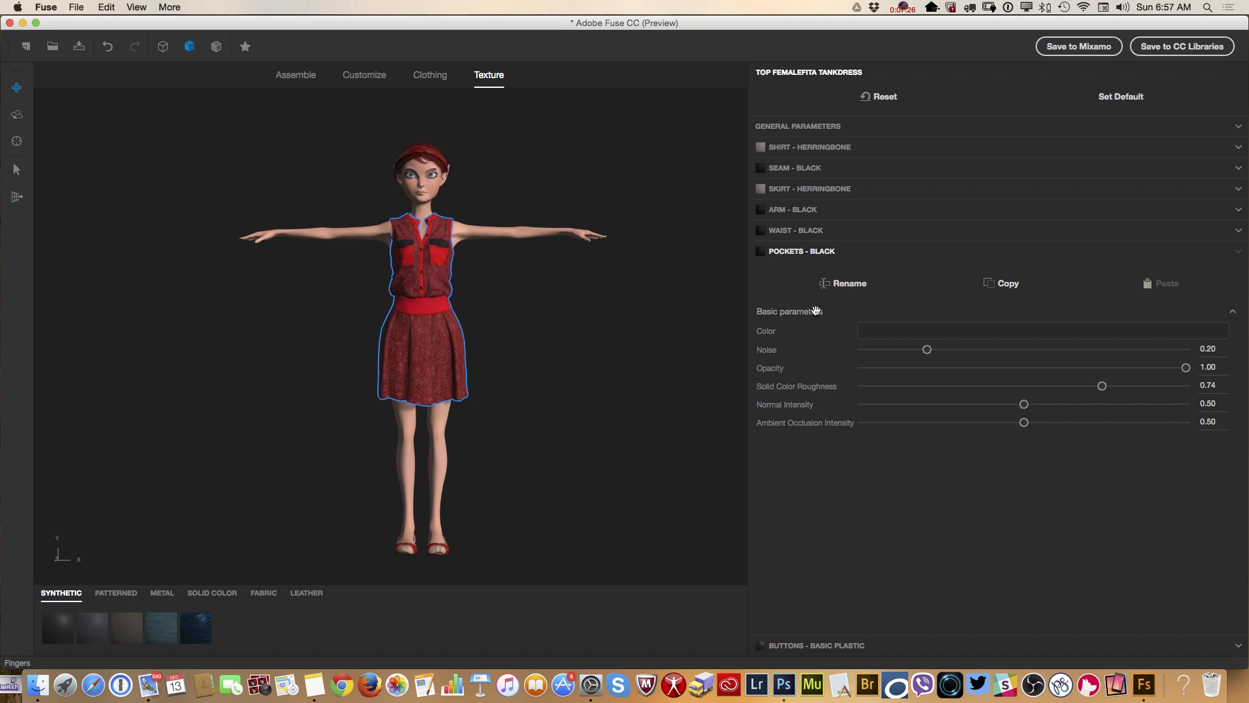
left_click(893, 329)
left_click(614, 230)
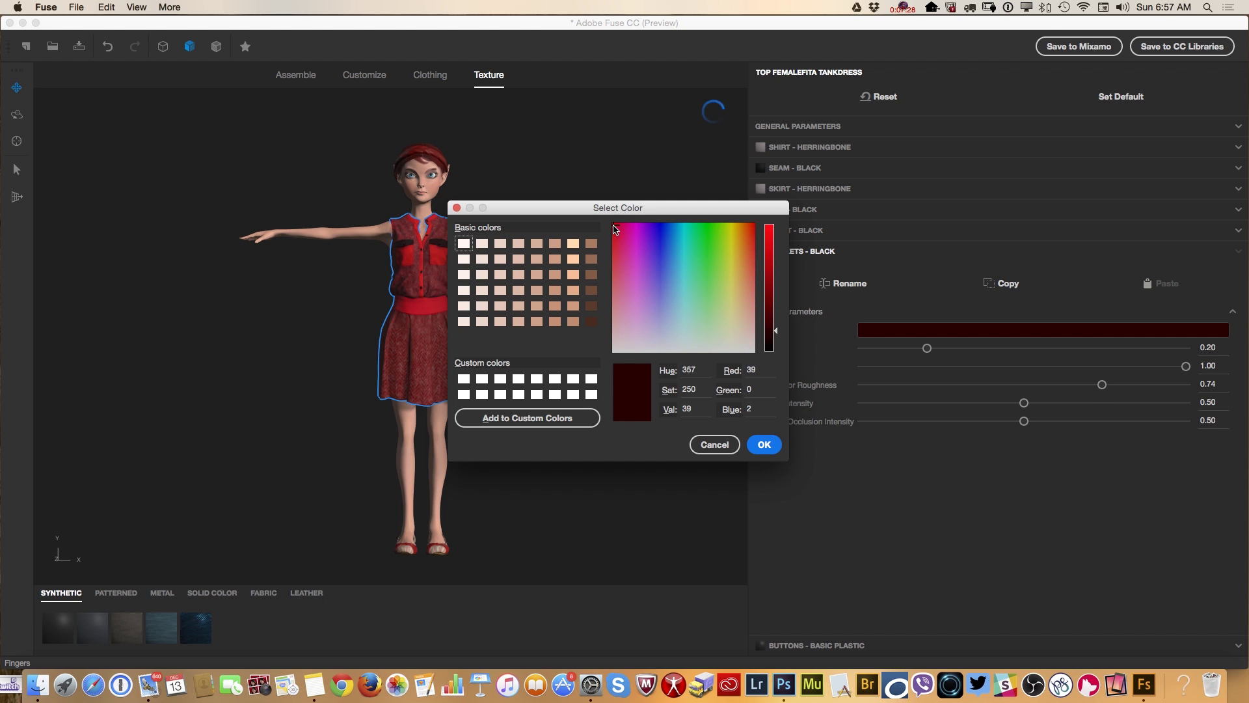
left_click(776, 235)
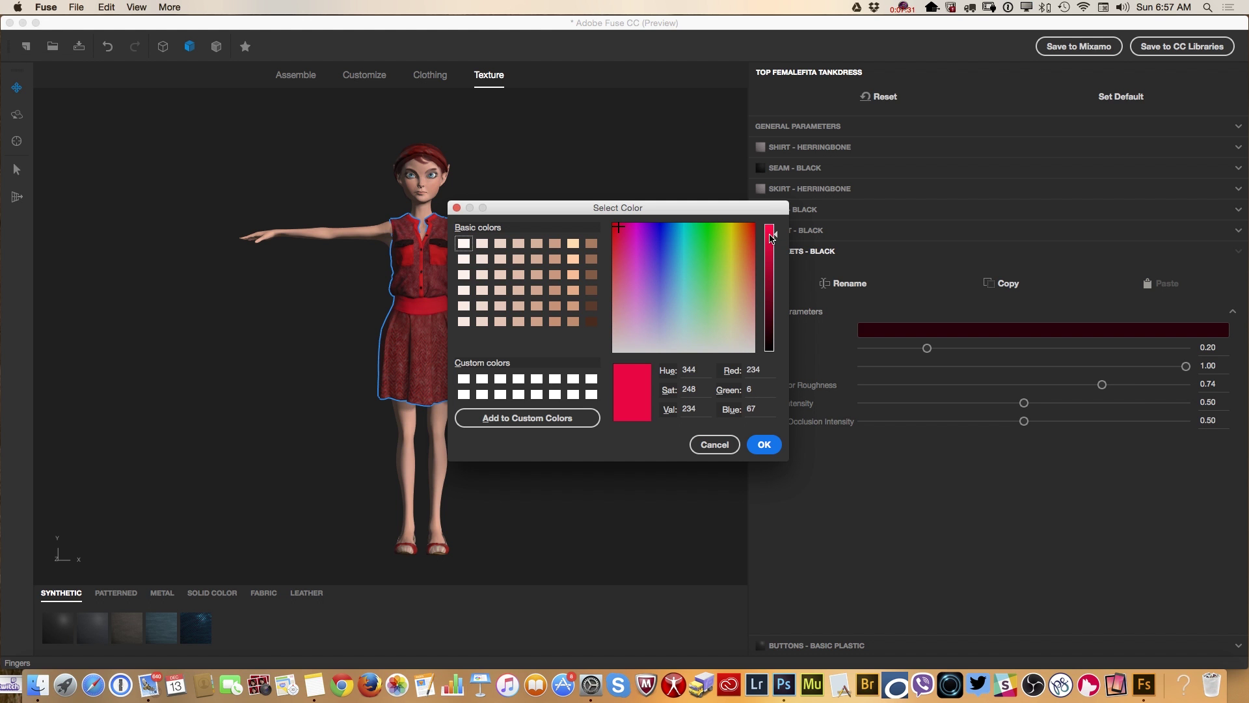
left_click(765, 444)
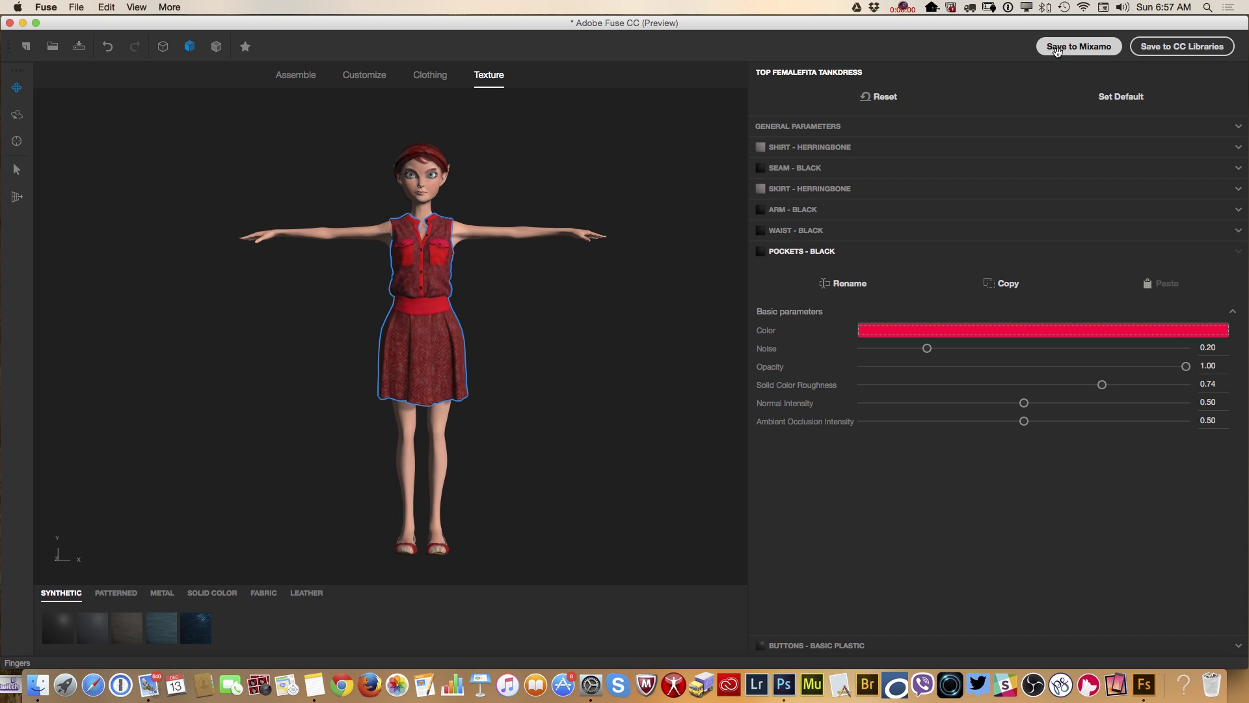
Step: Save the character to the 3D Creative Cloud library under the name Tutorial
left_click(1167, 47)
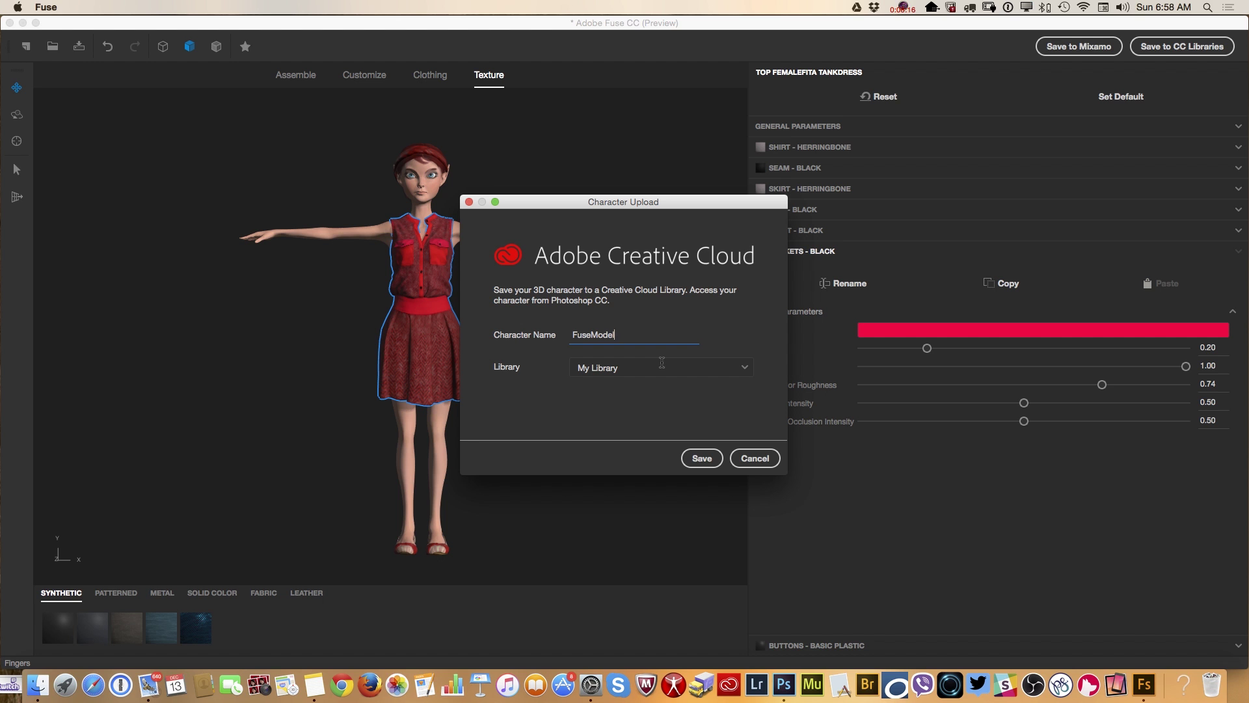
left_click(745, 369)
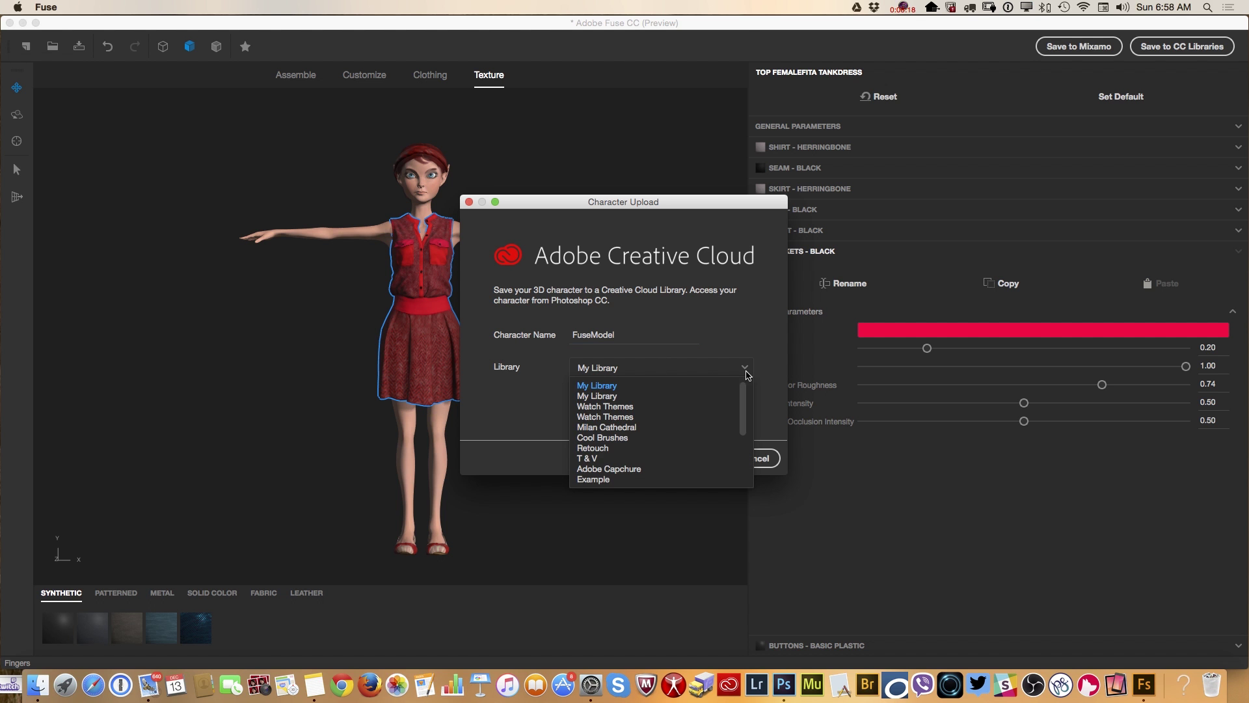
scroll(630, 429, "down", 3)
scroll(629, 449, "down", 3)
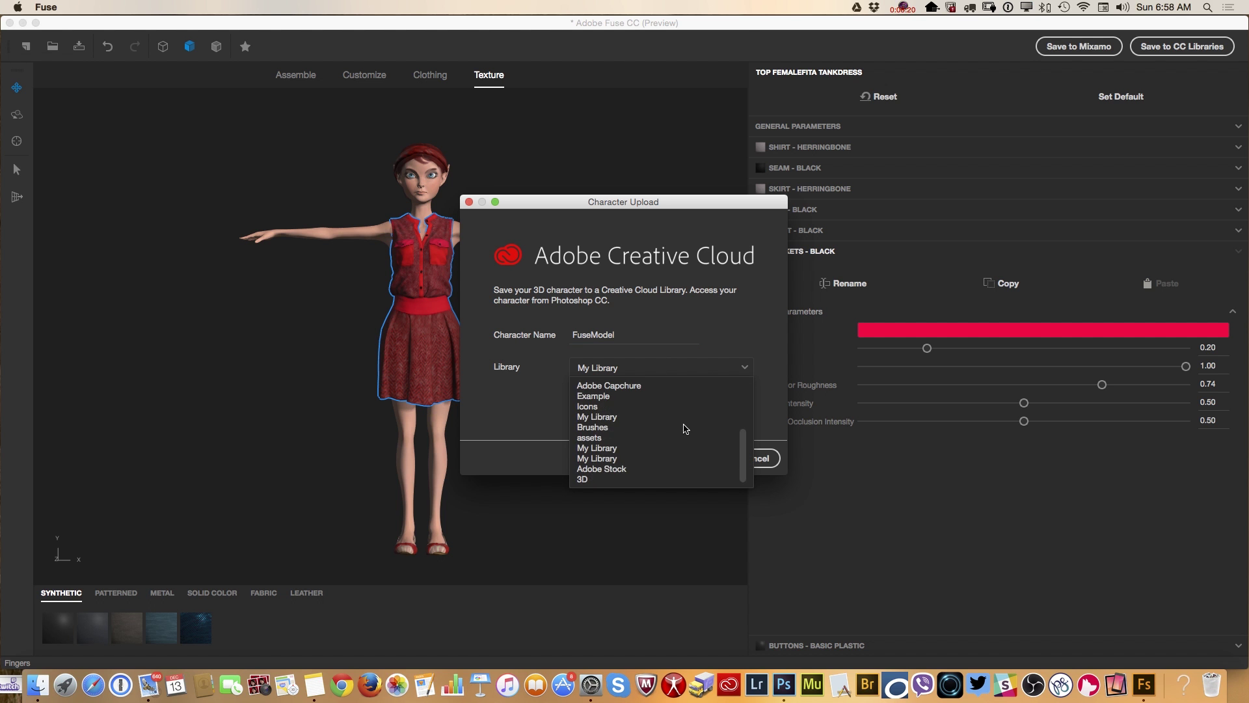
left_click(614, 481)
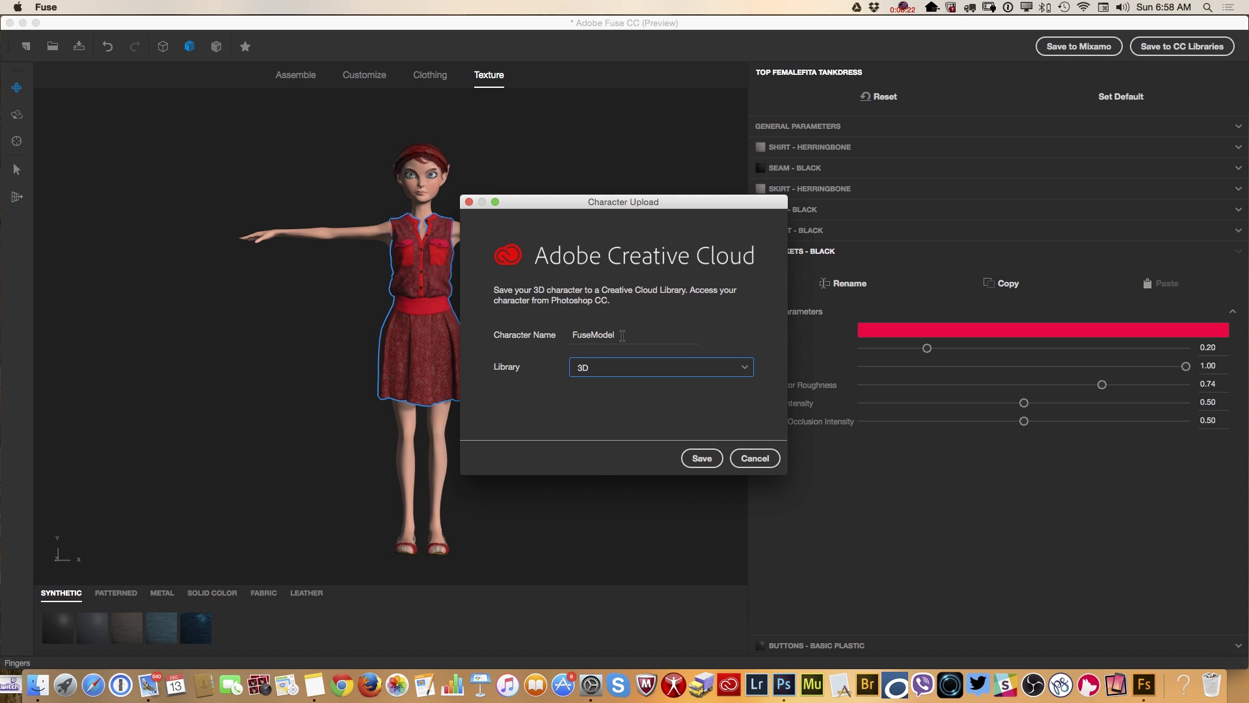
double_click(586, 335)
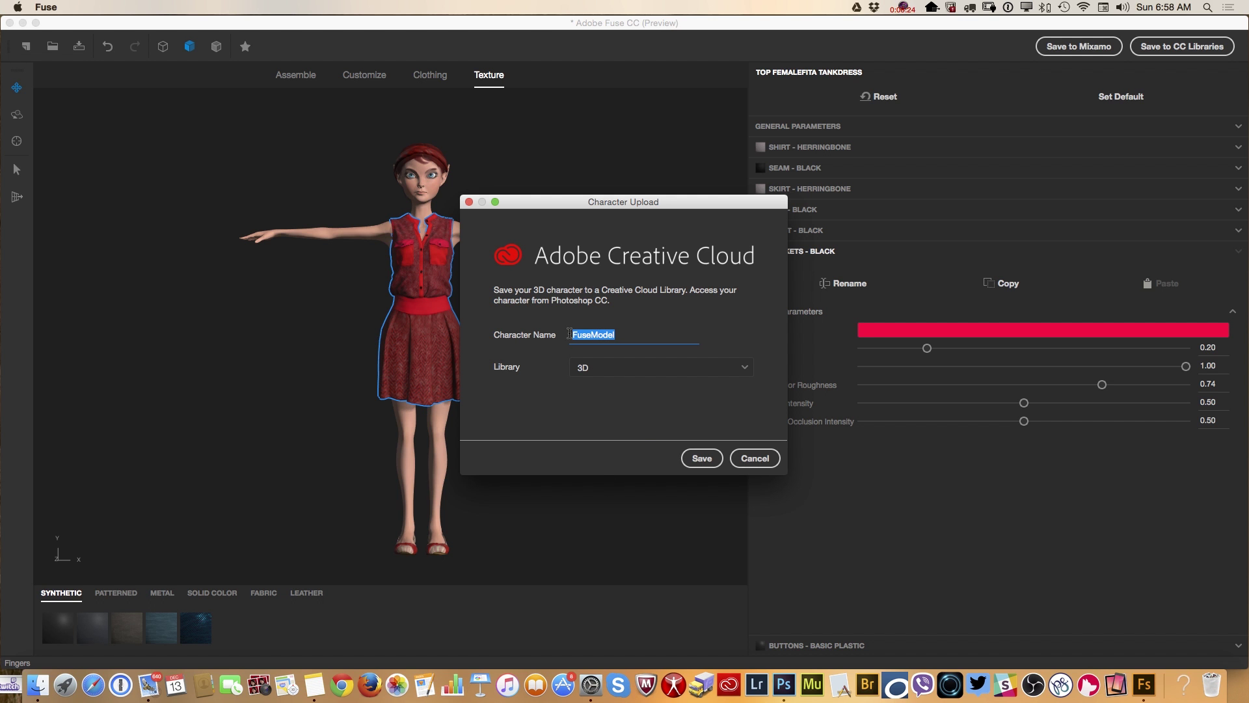
type("Tutorial")
left_click(702, 458)
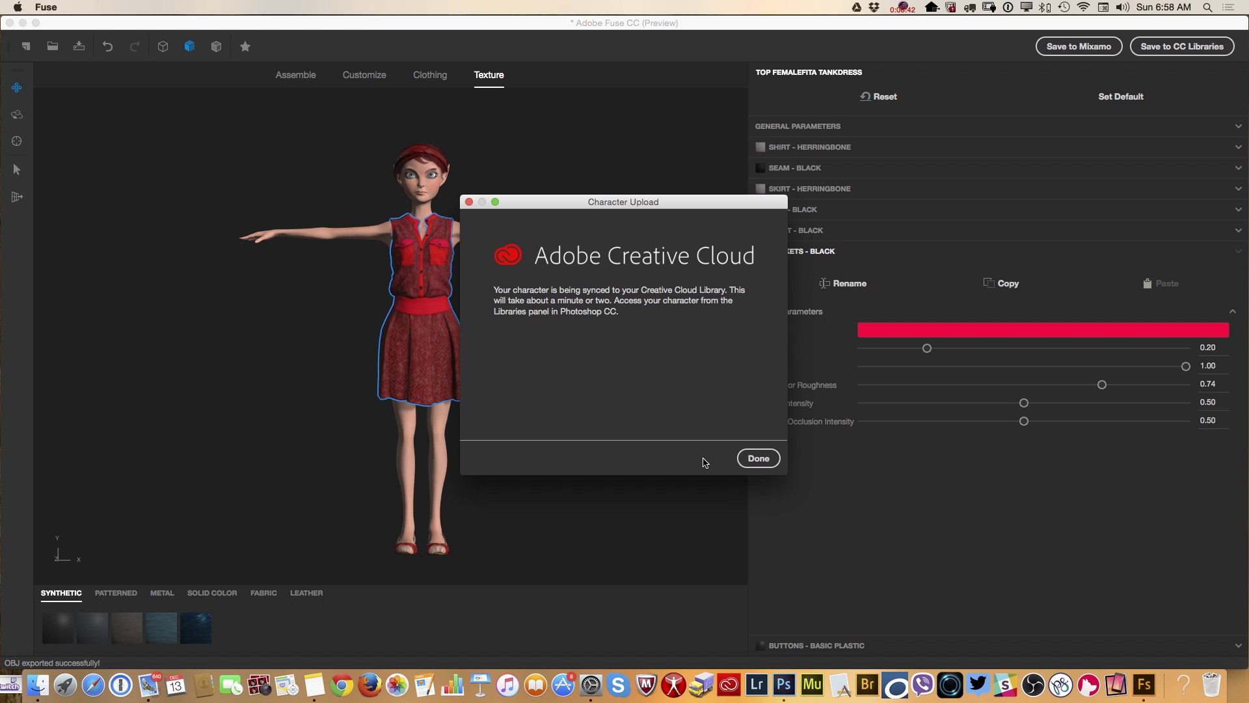
Step: Dismiss the sync notice, start a Mixamo upload and select the default character name
left_click(757, 460)
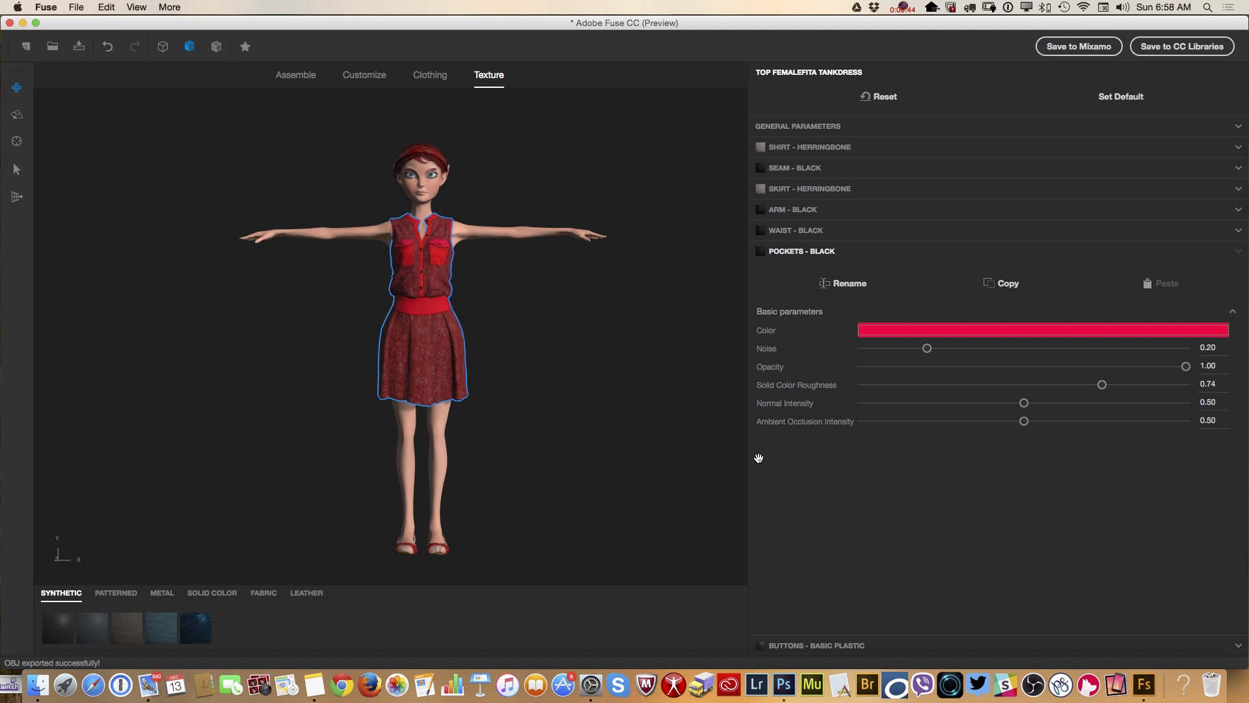
left_click(1059, 46)
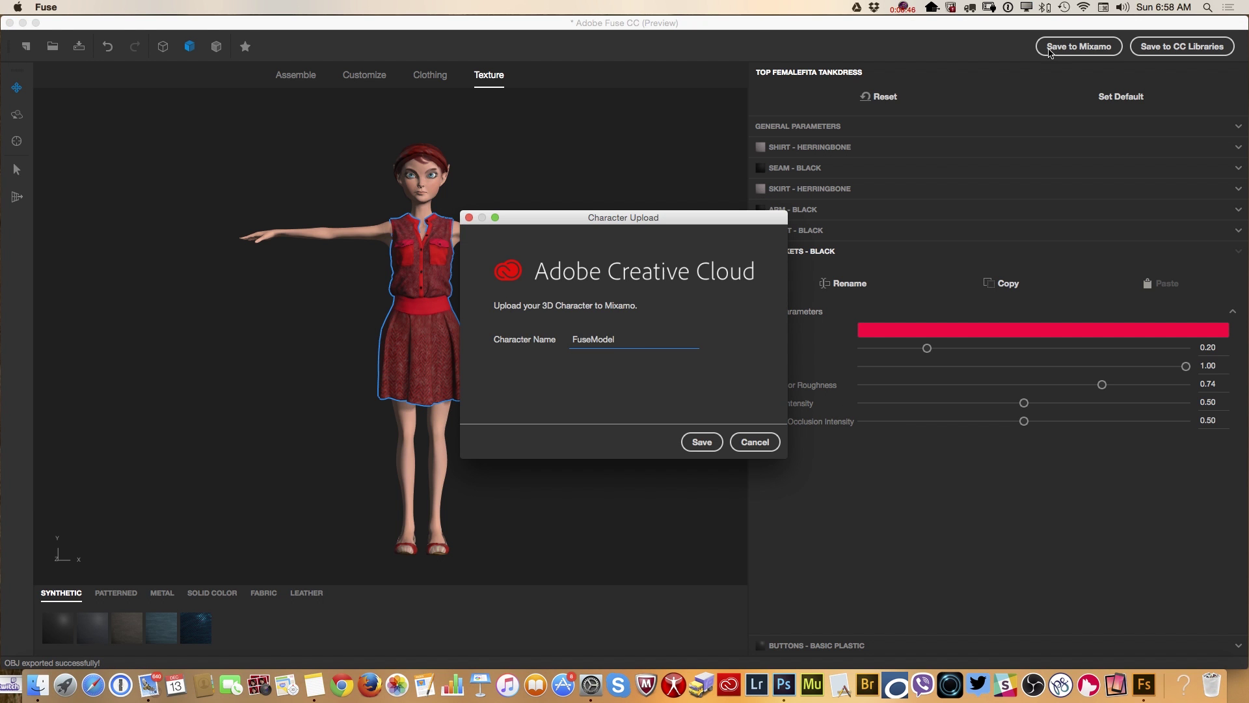
left_click_drag(625, 339, 569, 340)
type("Tutorial")
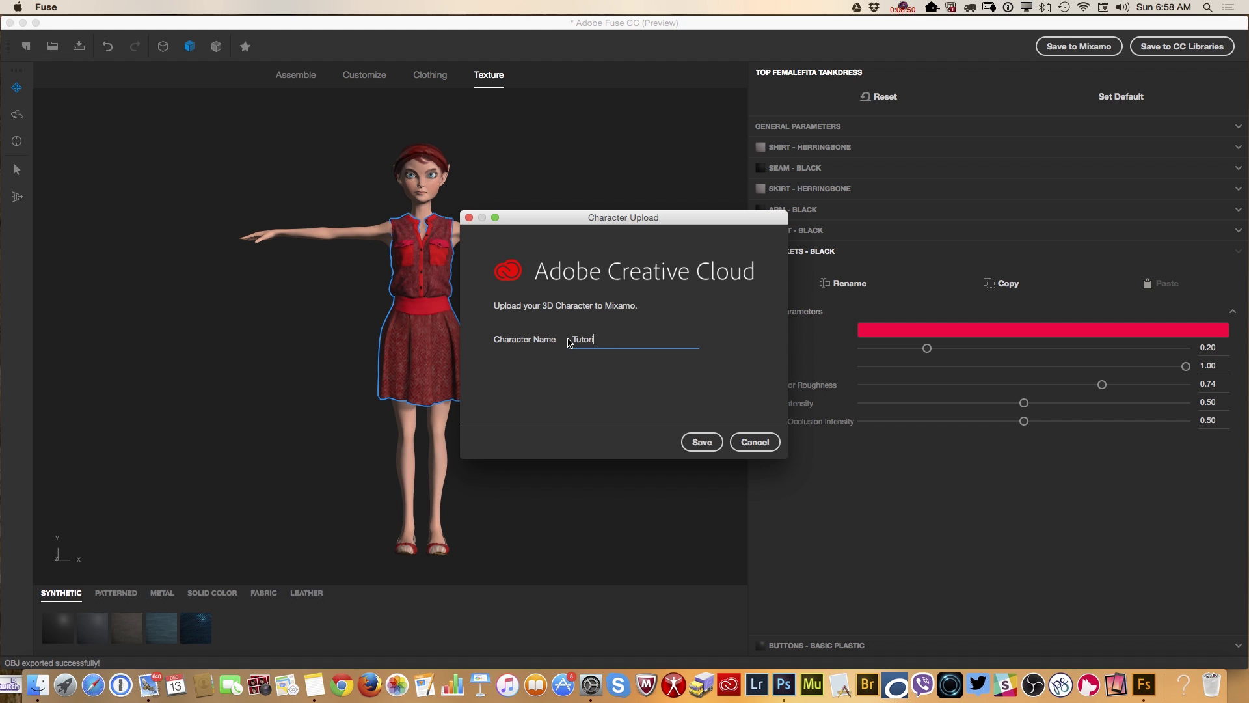